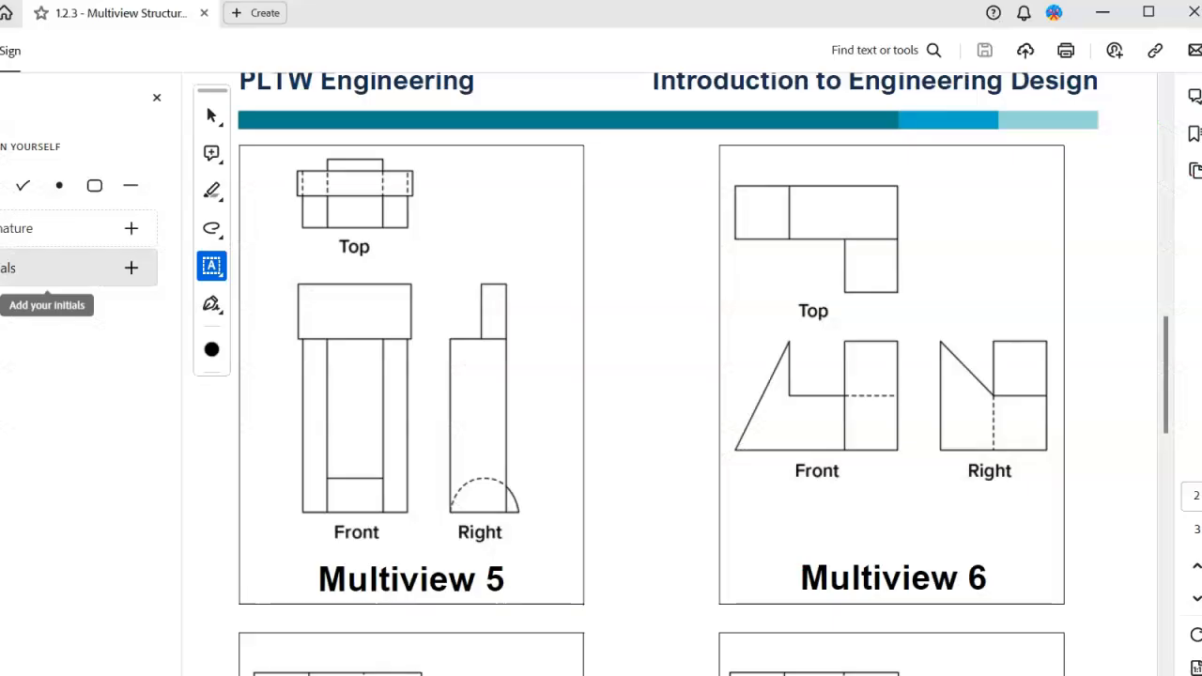
Look through the multiview cards in the PDF, from Multiview 3 and 4 on through Multiview 10.
scroll(673, 461, "up", 10)
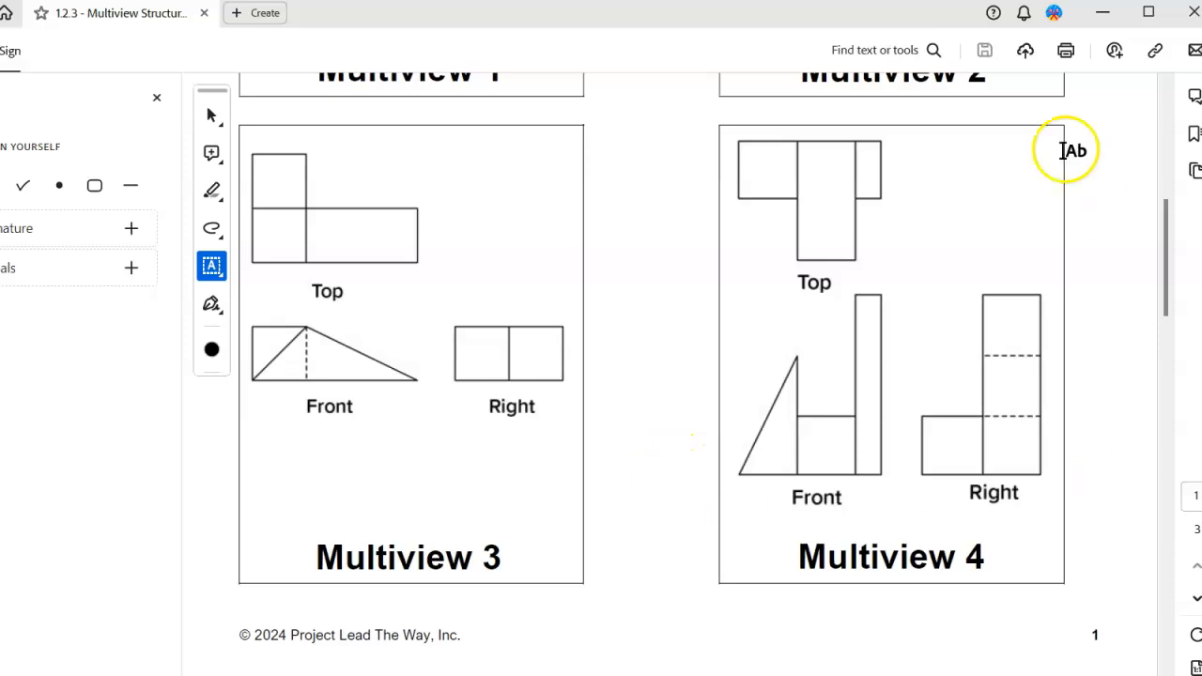
scroll(929, 405, "up", 1)
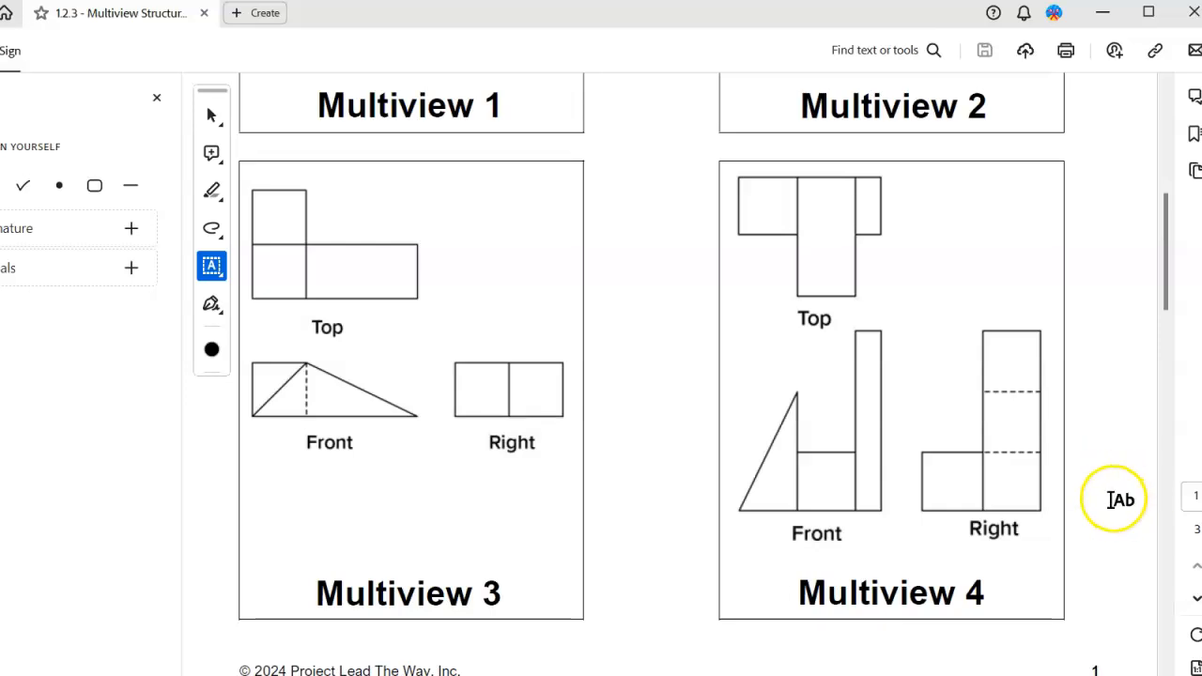
scroll(1114, 500, "down", 10)
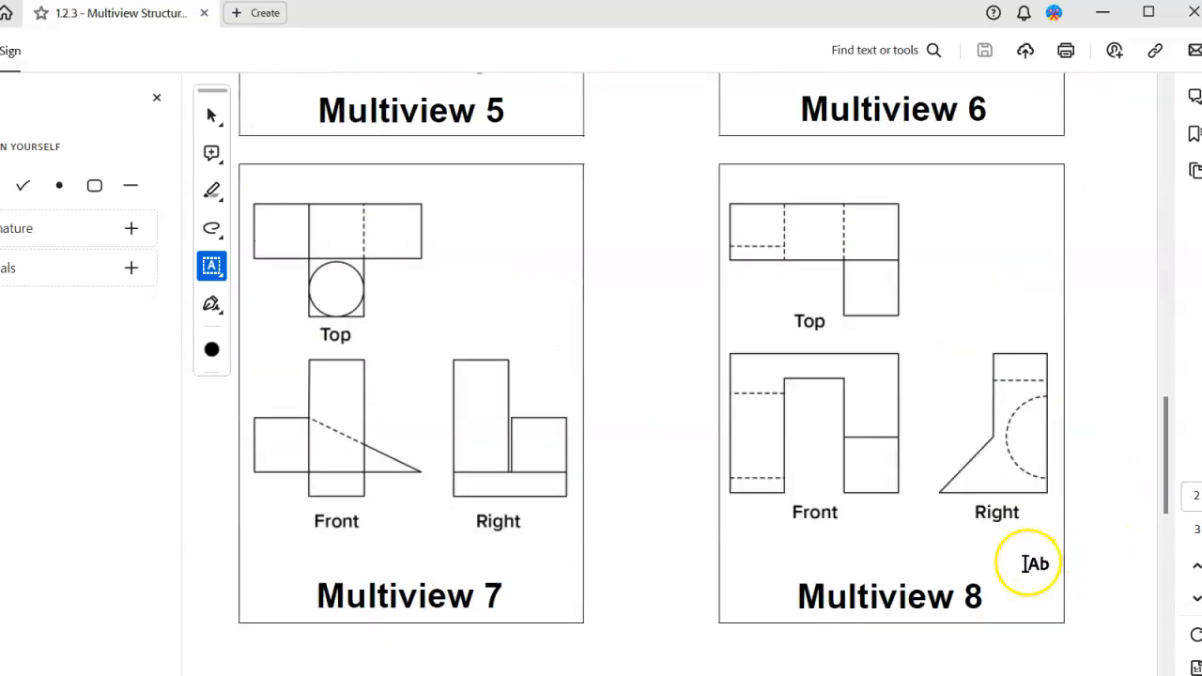
scroll(557, 545, "down", 2)
scroll(557, 545, "down", 7)
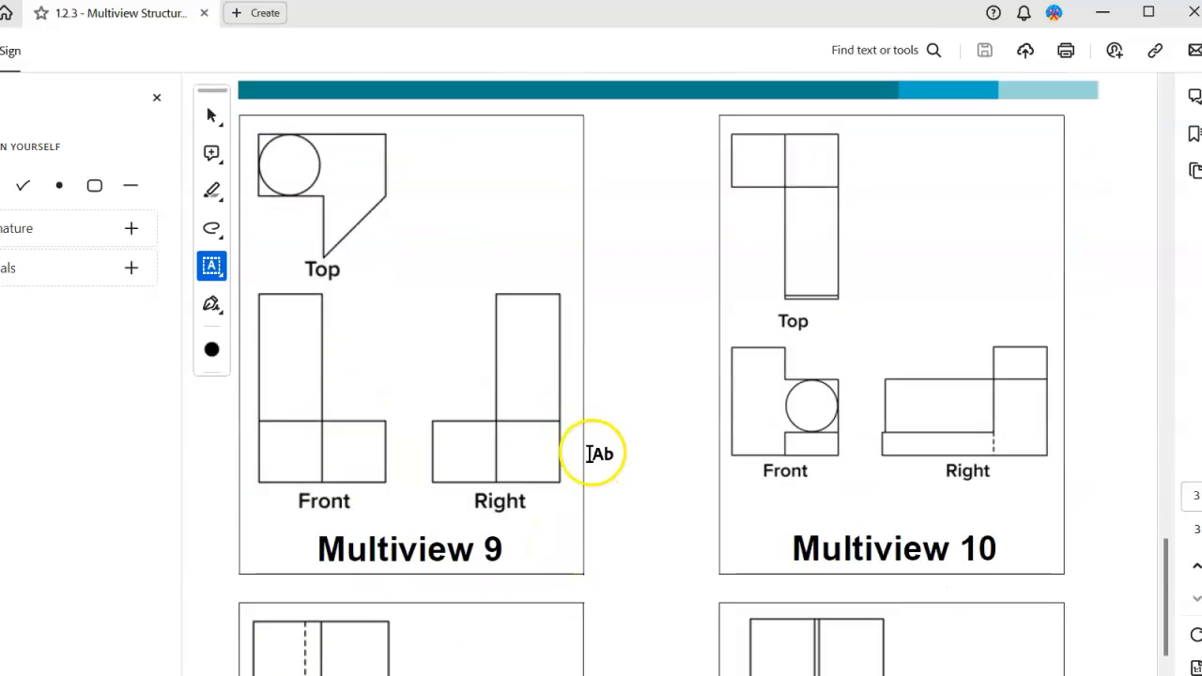
scroll(599, 519, "up", 1)
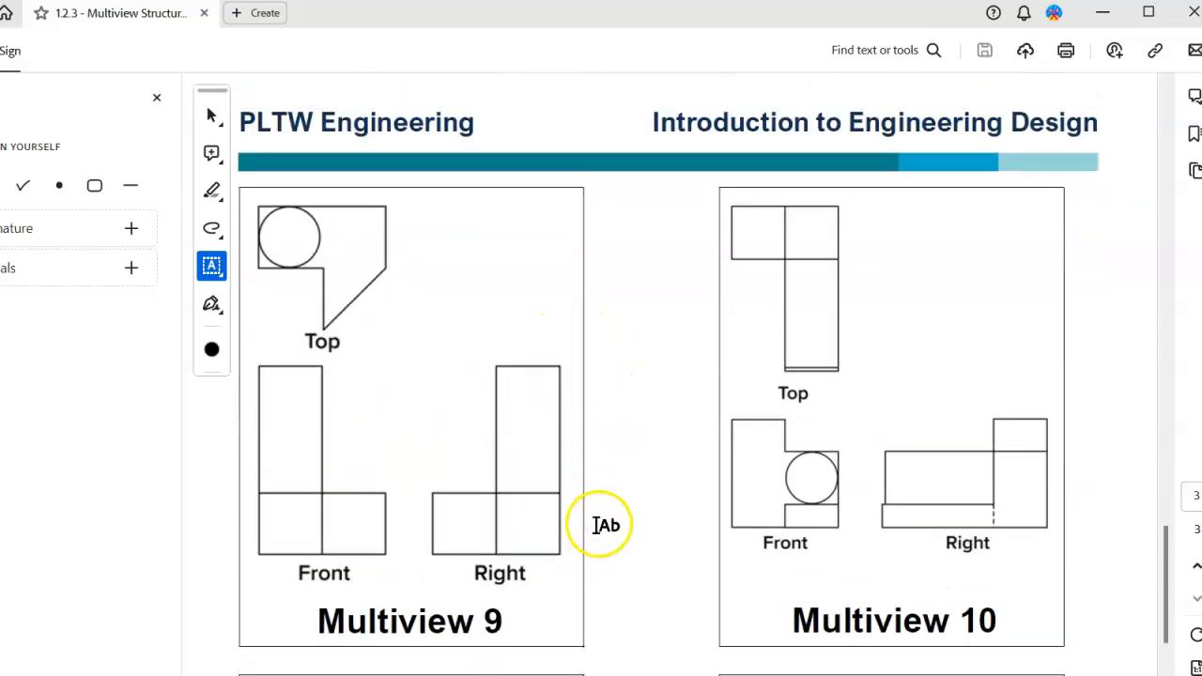
scroll(599, 525, "up", 1)
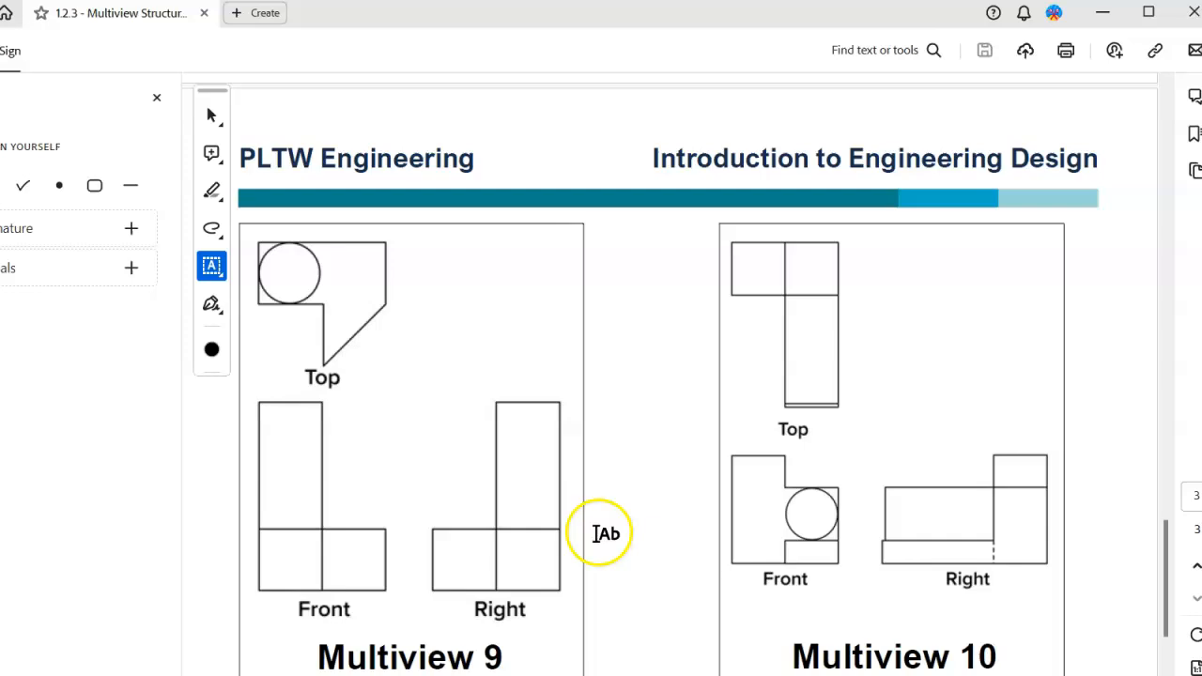
Switch to Fusion and inspect the Structure Card MV4 model and the files in its 1.2.3 Structure Cards folder.
left_click(1104, 15)
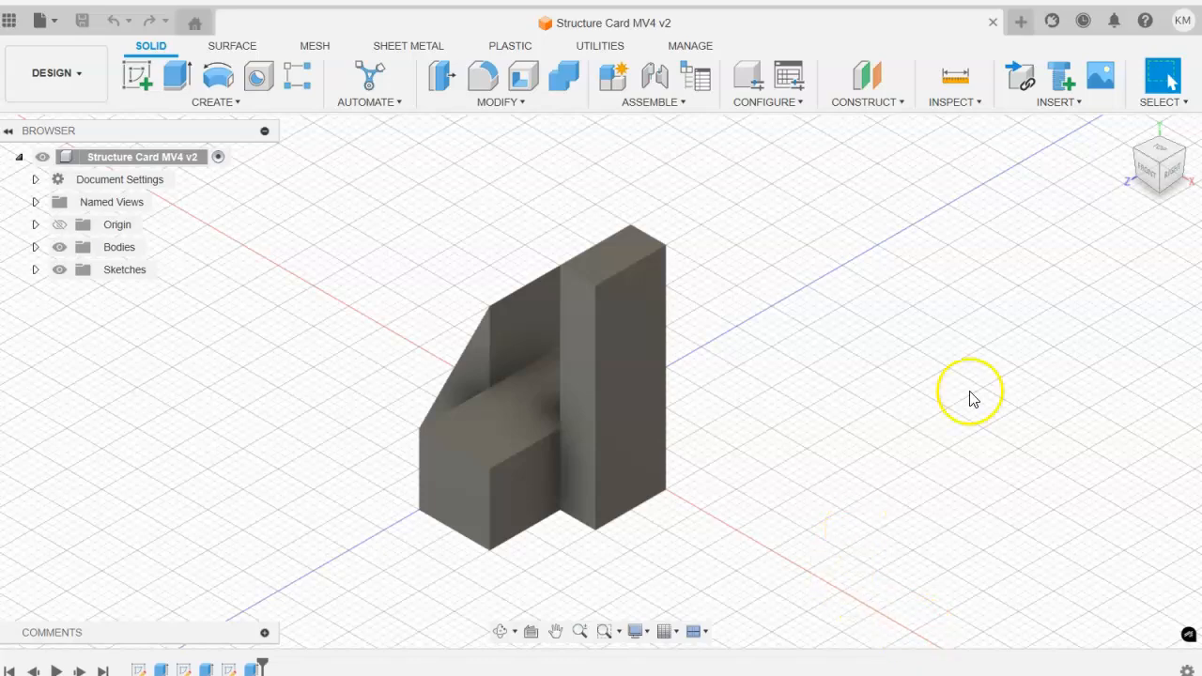
middle_click_drag(873, 374, 761, 405, "shift")
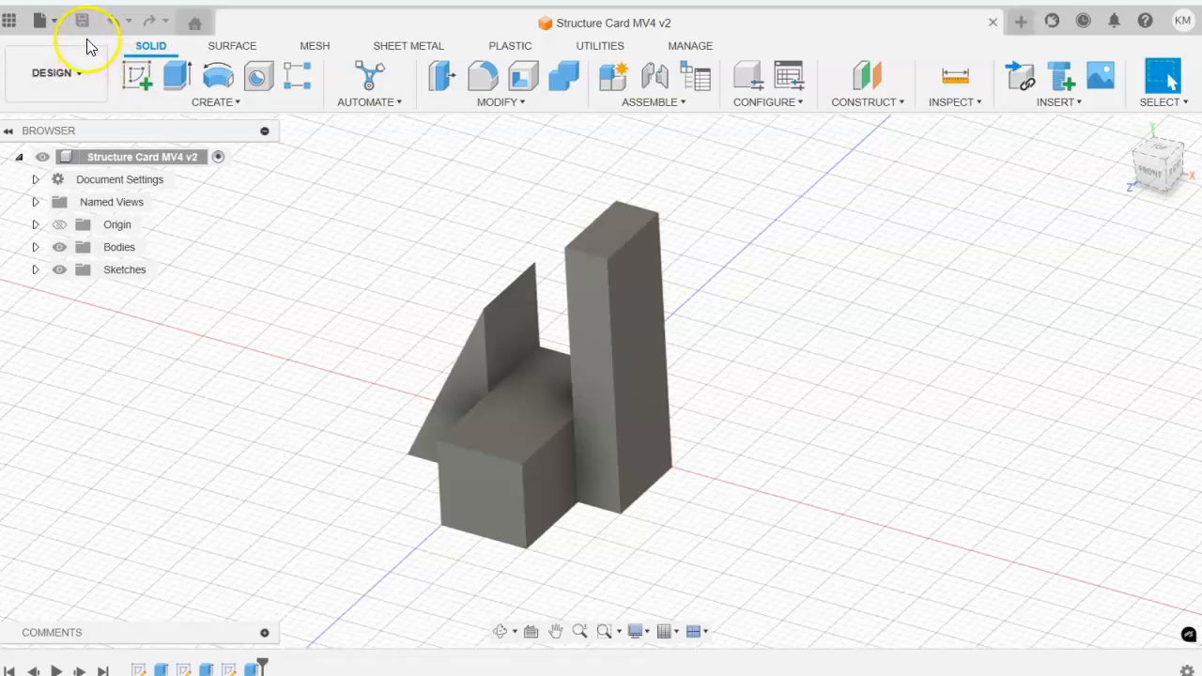
left_click(8, 20)
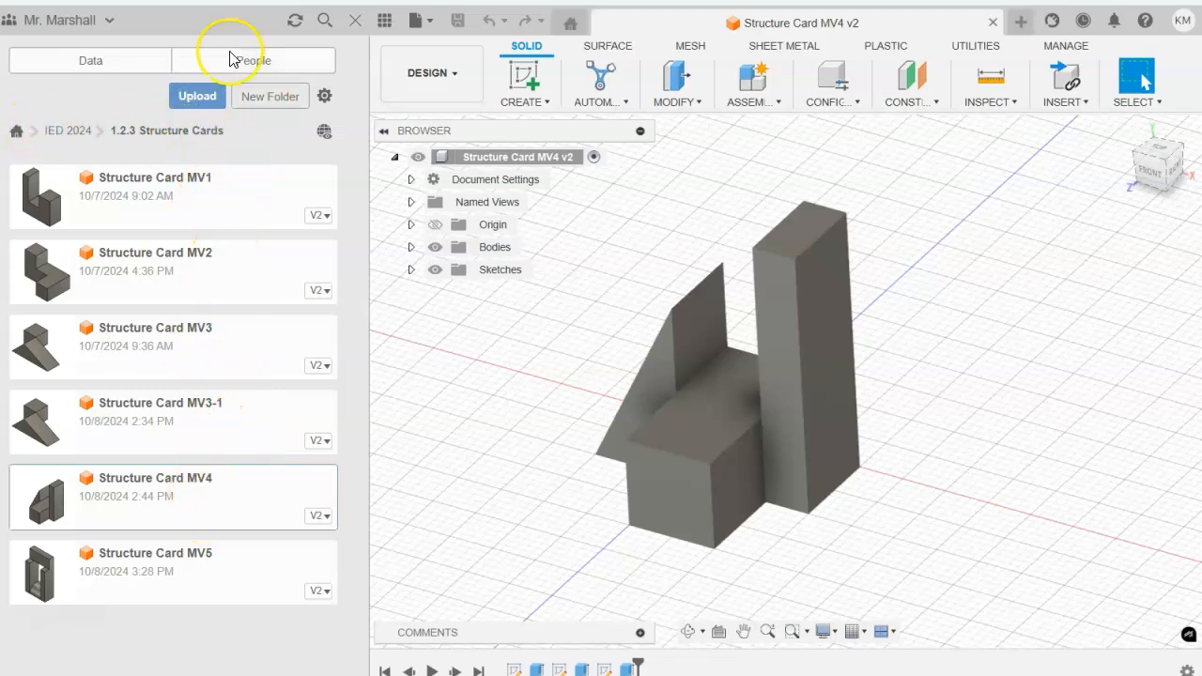
left_click(384, 20)
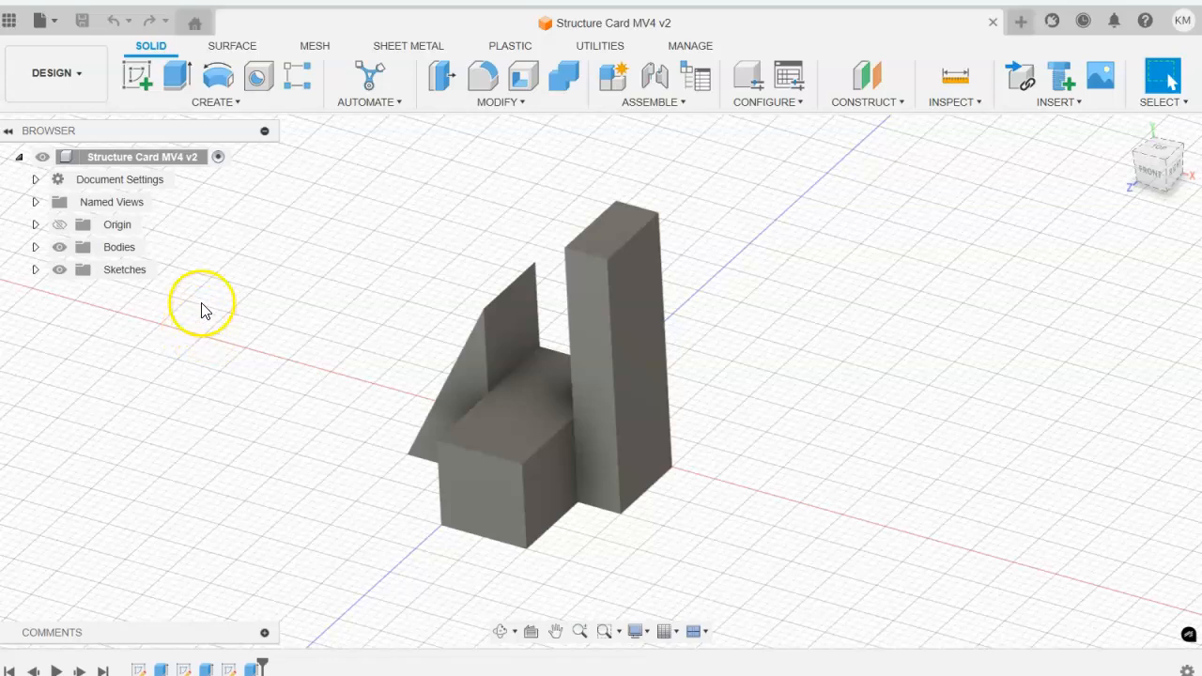
Create a new drawing of the full Structure Card MV4 assembly using the ZCHS PLTW Titleblock template from the IED 2024 Title Blocks folder.
right_click(168, 157)
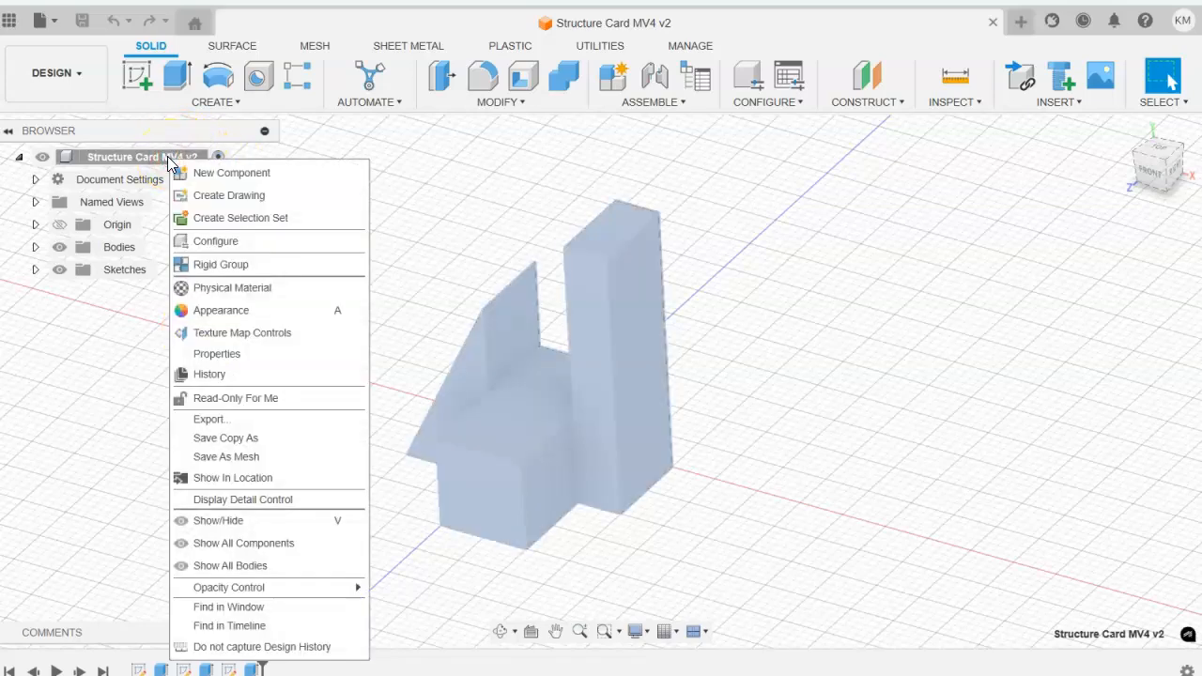
left_click(228, 196)
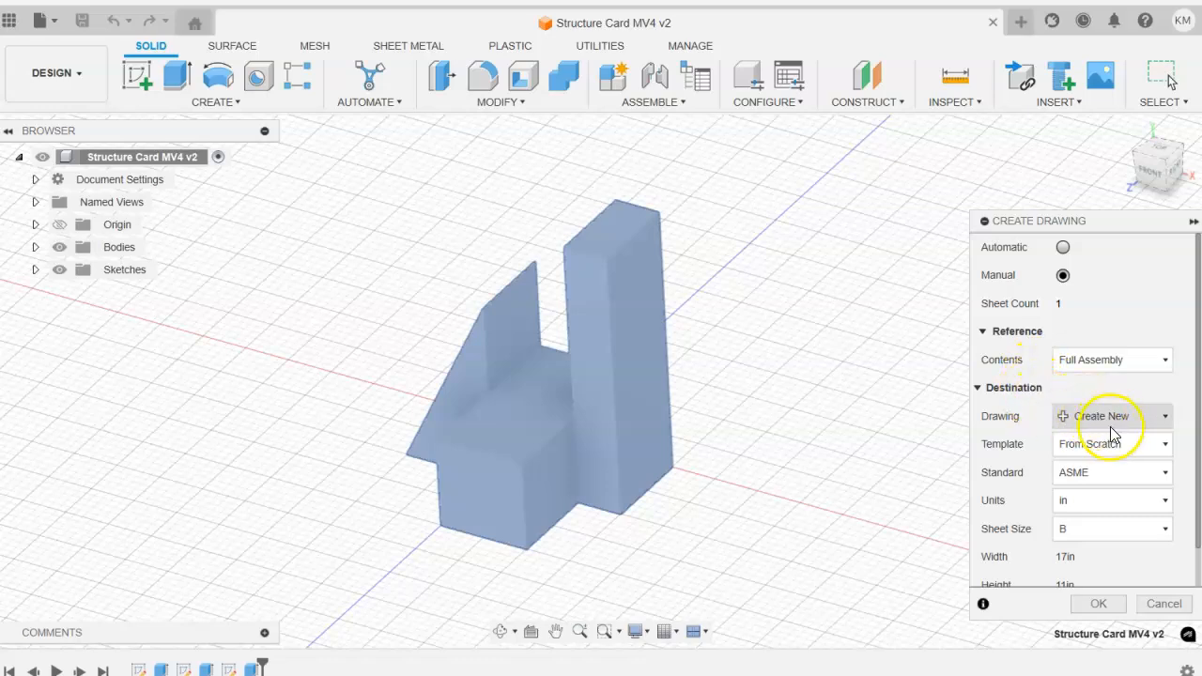
left_click(1061, 444)
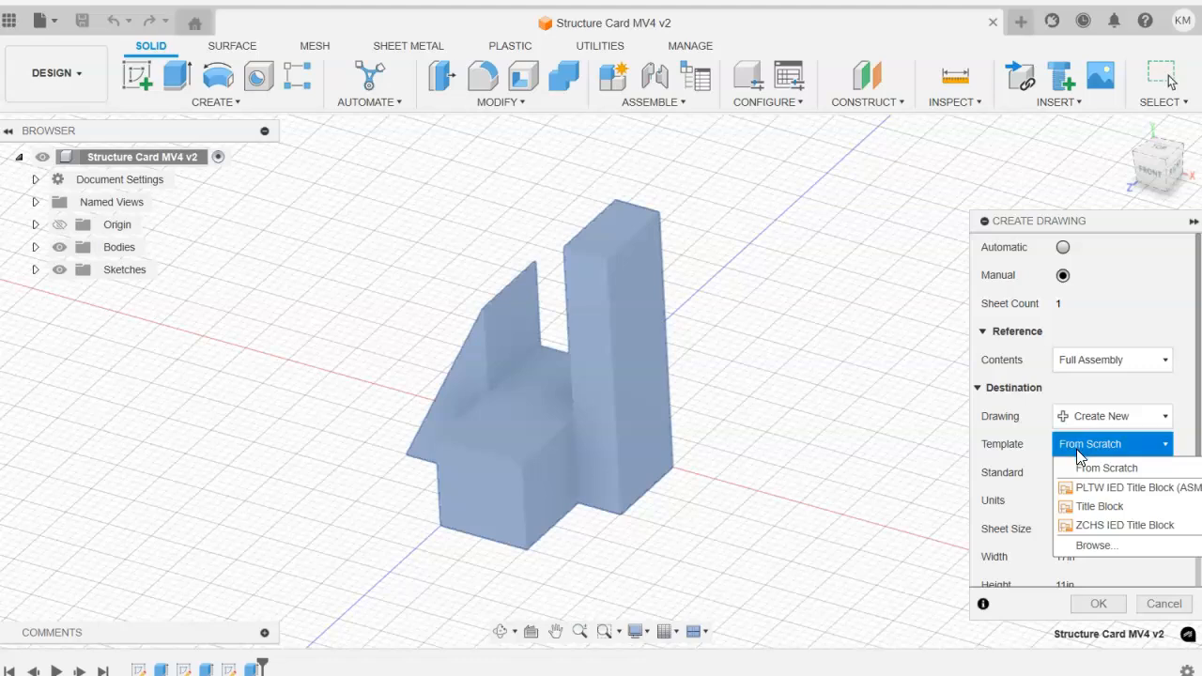
left_click(1094, 546)
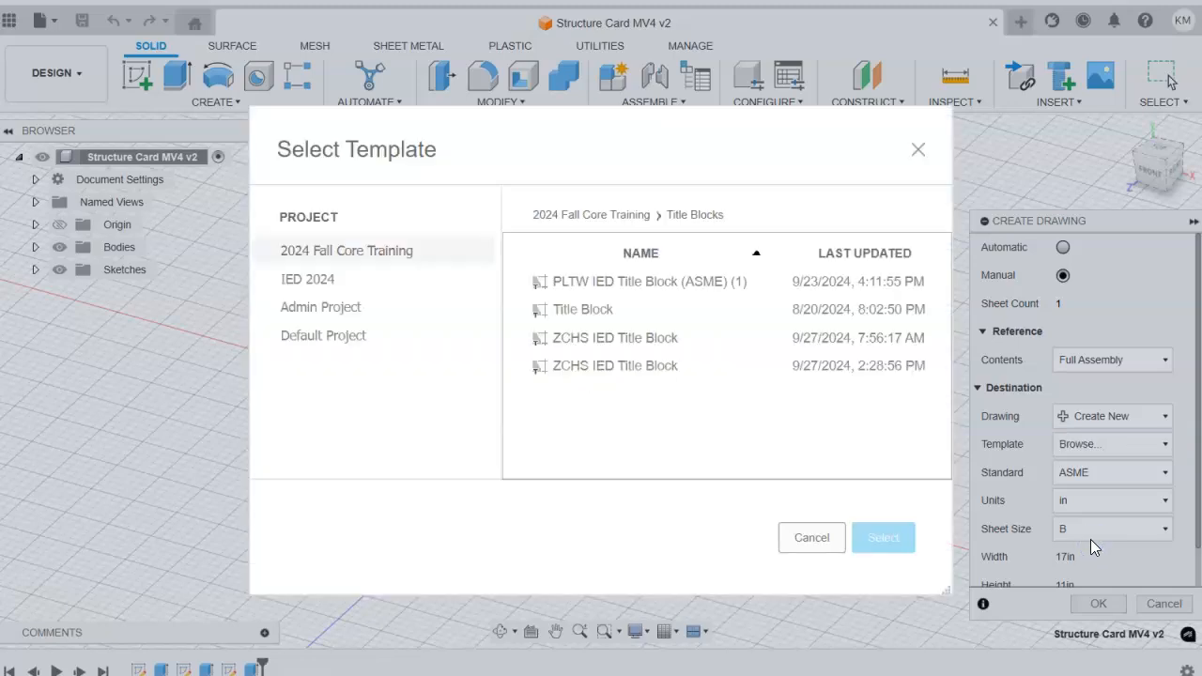
left_click(323, 285)
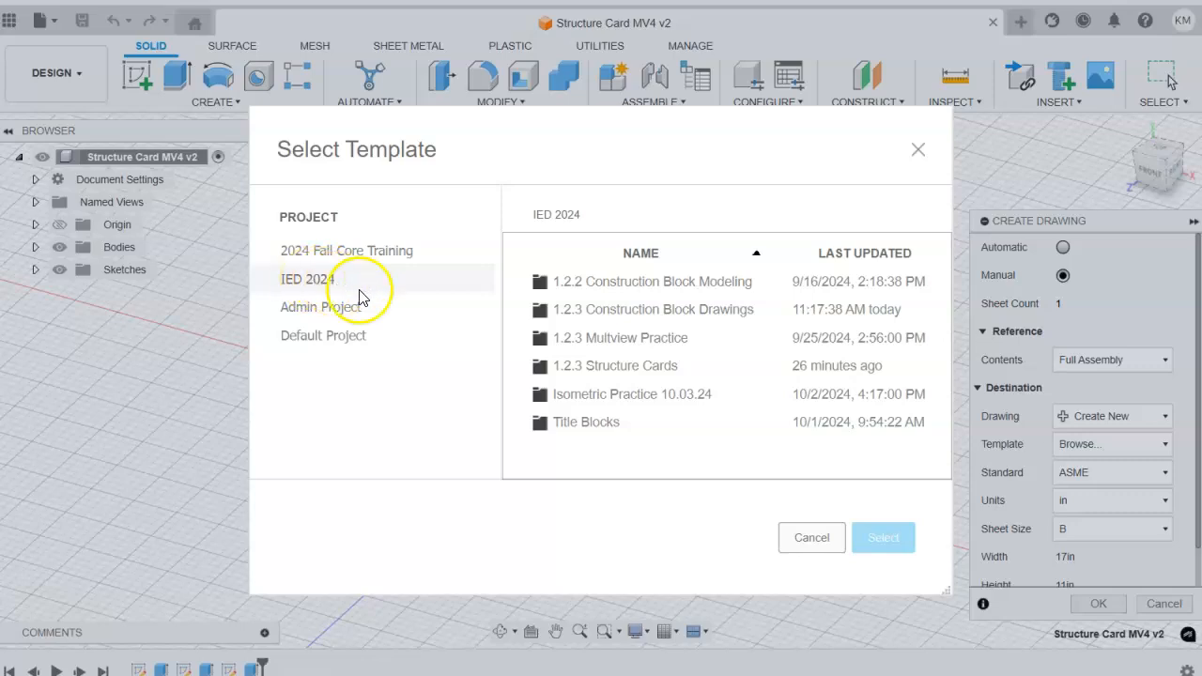
double_click(586, 423)
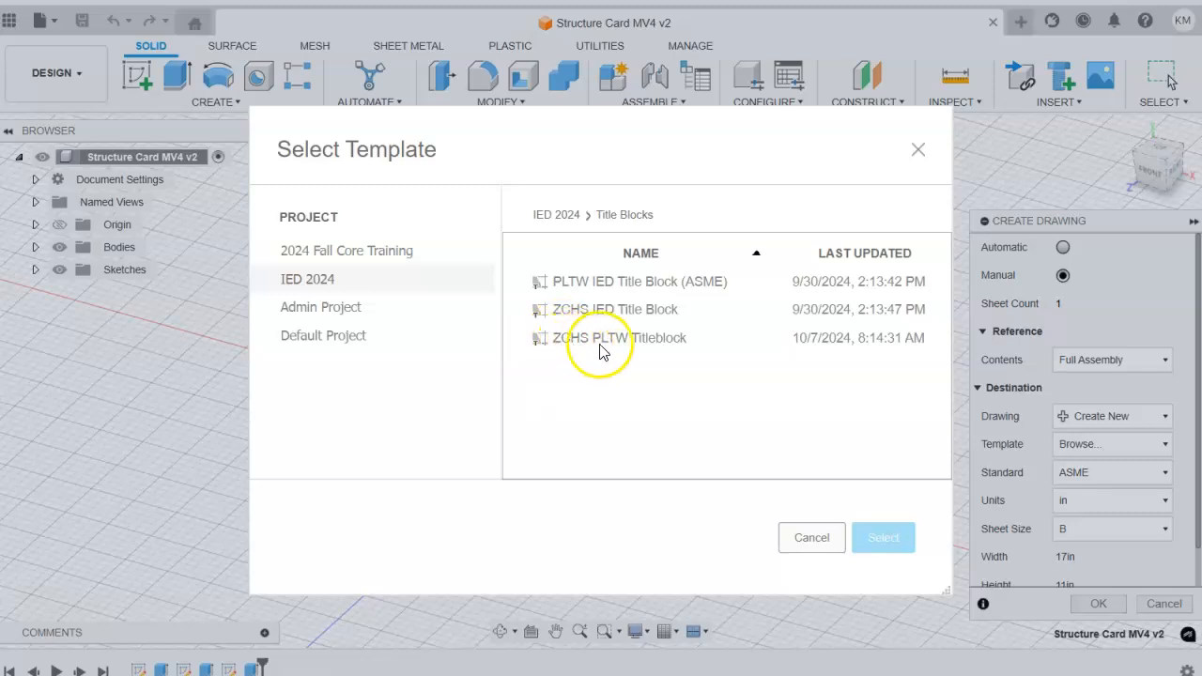
left_click(660, 341)
left_click(879, 542)
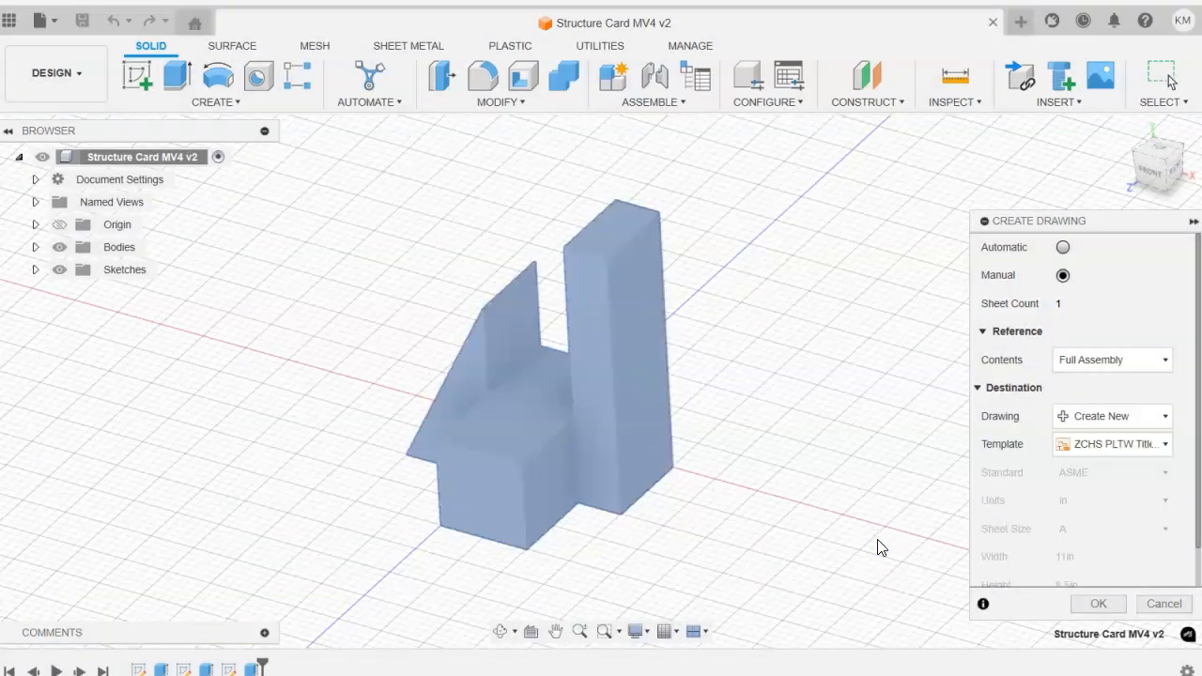
scroll(1014, 500, "down", 1)
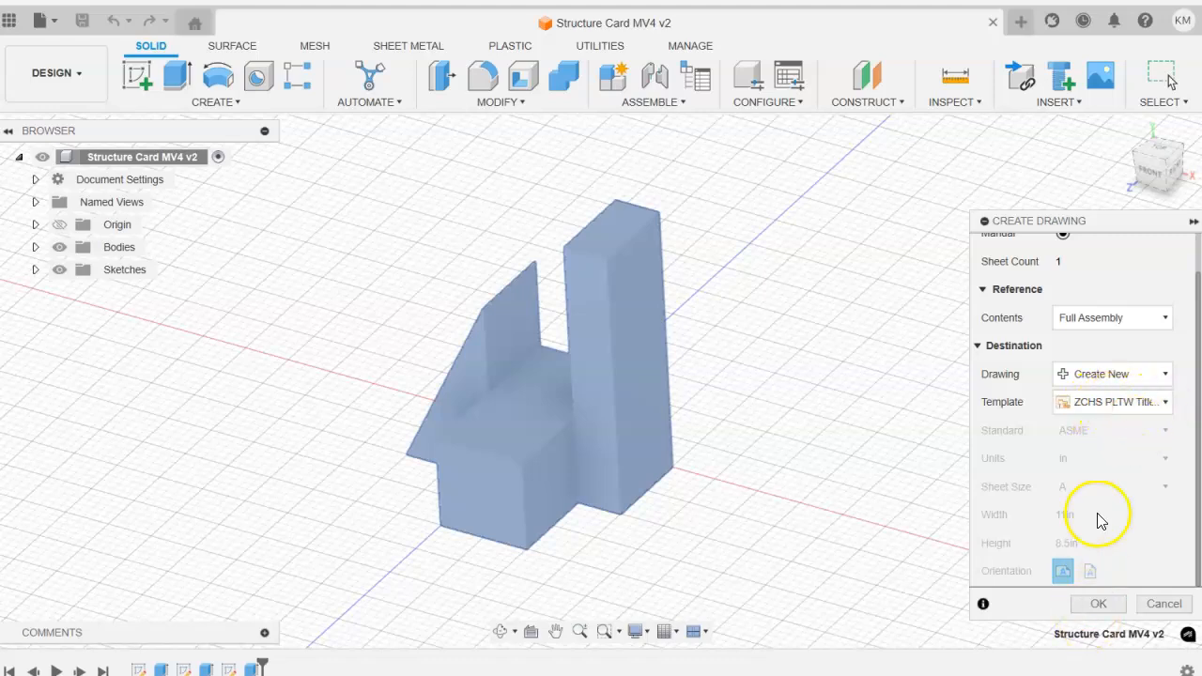
left_click(1106, 605)
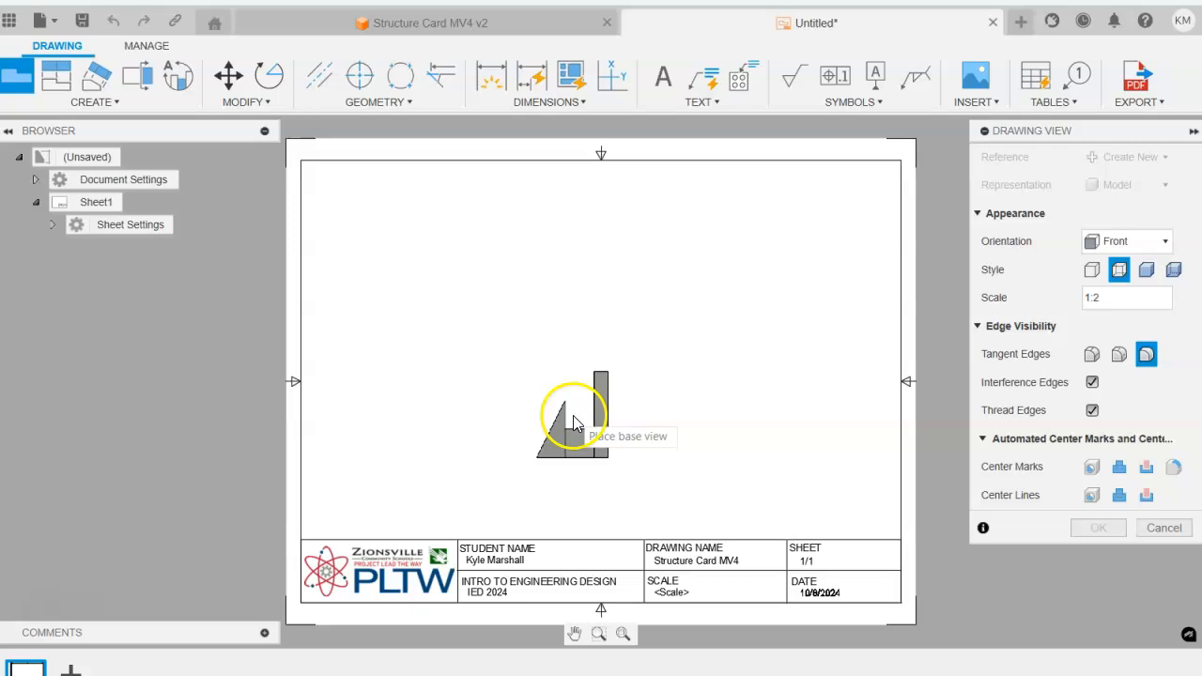
Place the front base view at 1:1 scale in the lower-left area of the sheet, just above the title block.
left_click(1100, 299)
type("2")
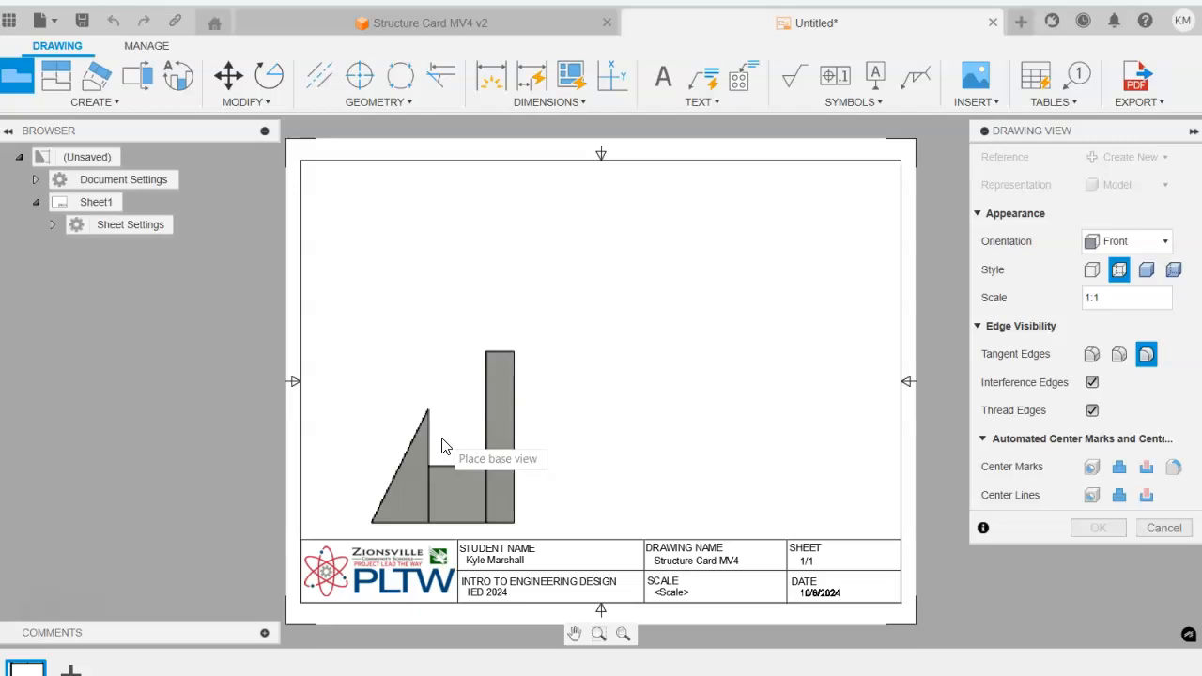
left_click(445, 447)
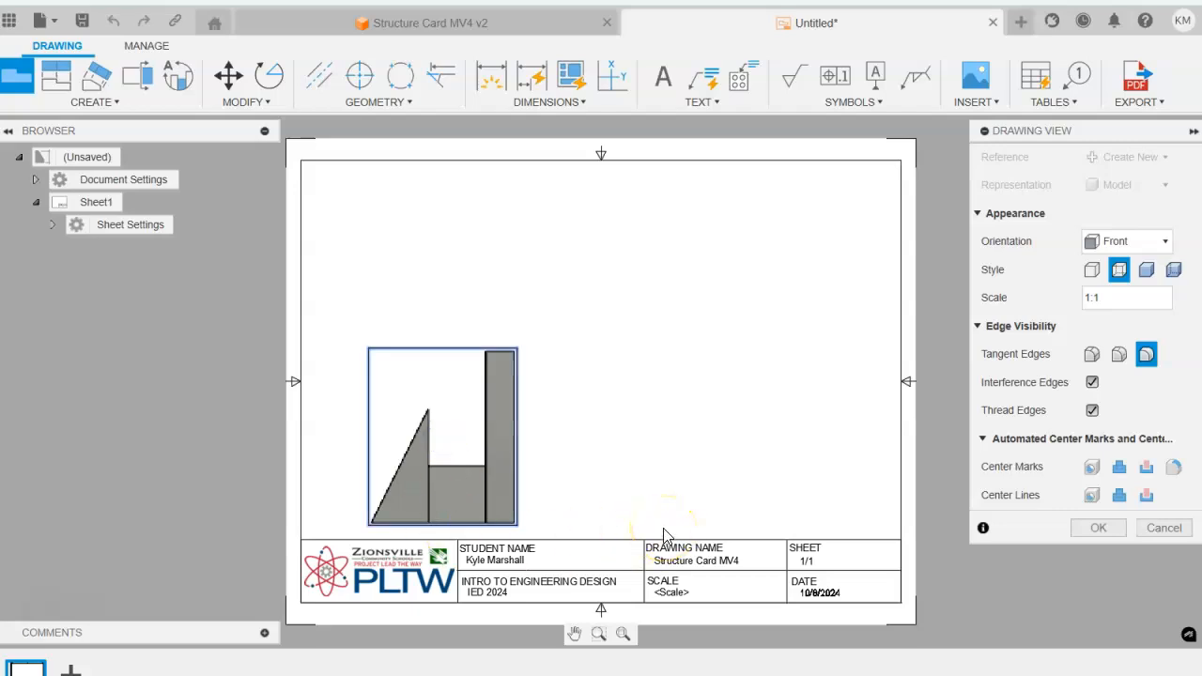
left_click(1098, 531)
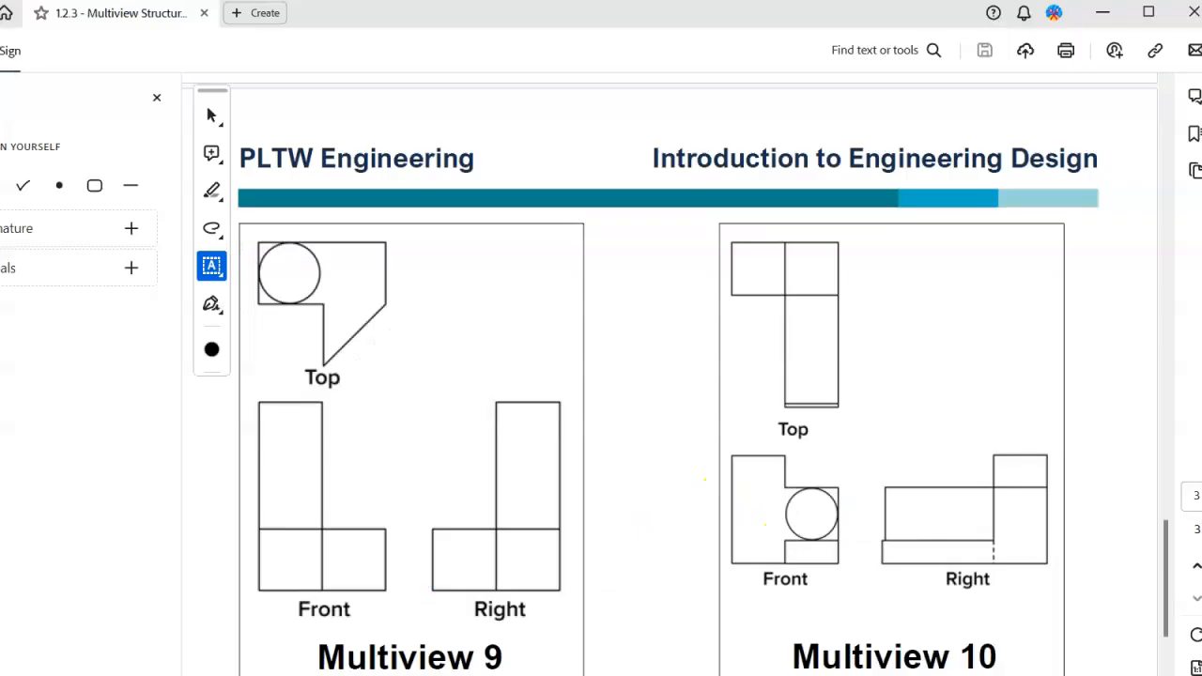
Consult the Multiview 4 card in the PDF, and project right, top and isometric views from the front view in Fusion.
scroll(695, 417, "up", 15)
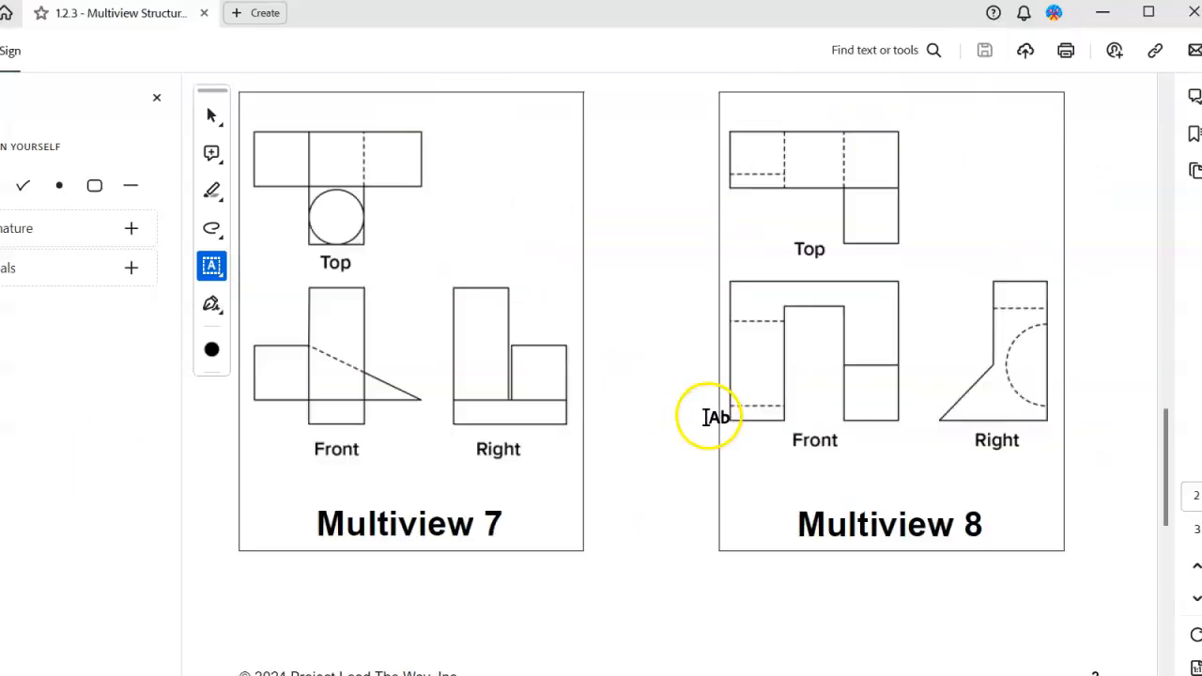
scroll(708, 417, "up", 8)
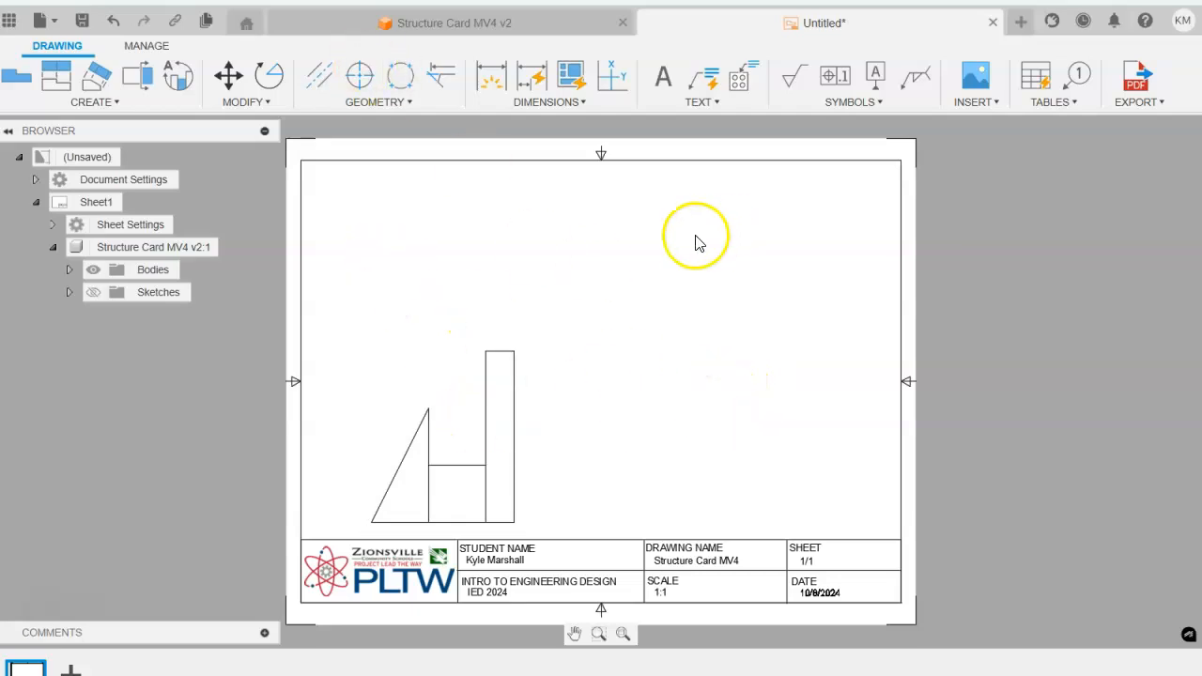
left_click(58, 84)
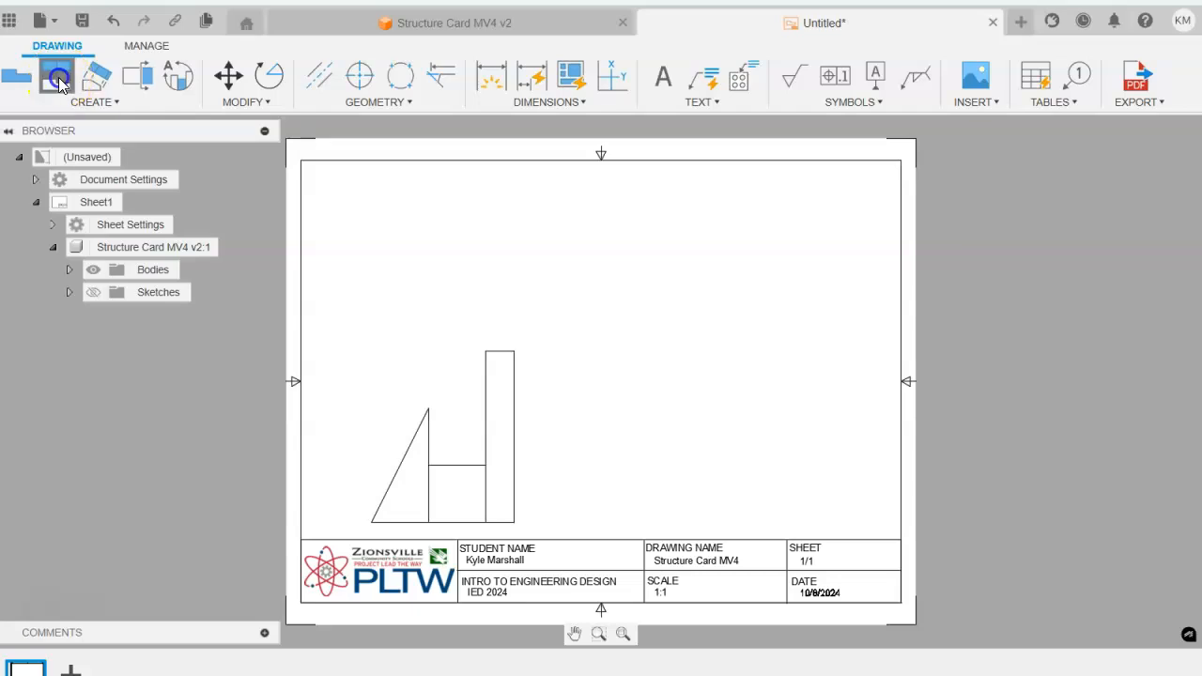
left_click(459, 471)
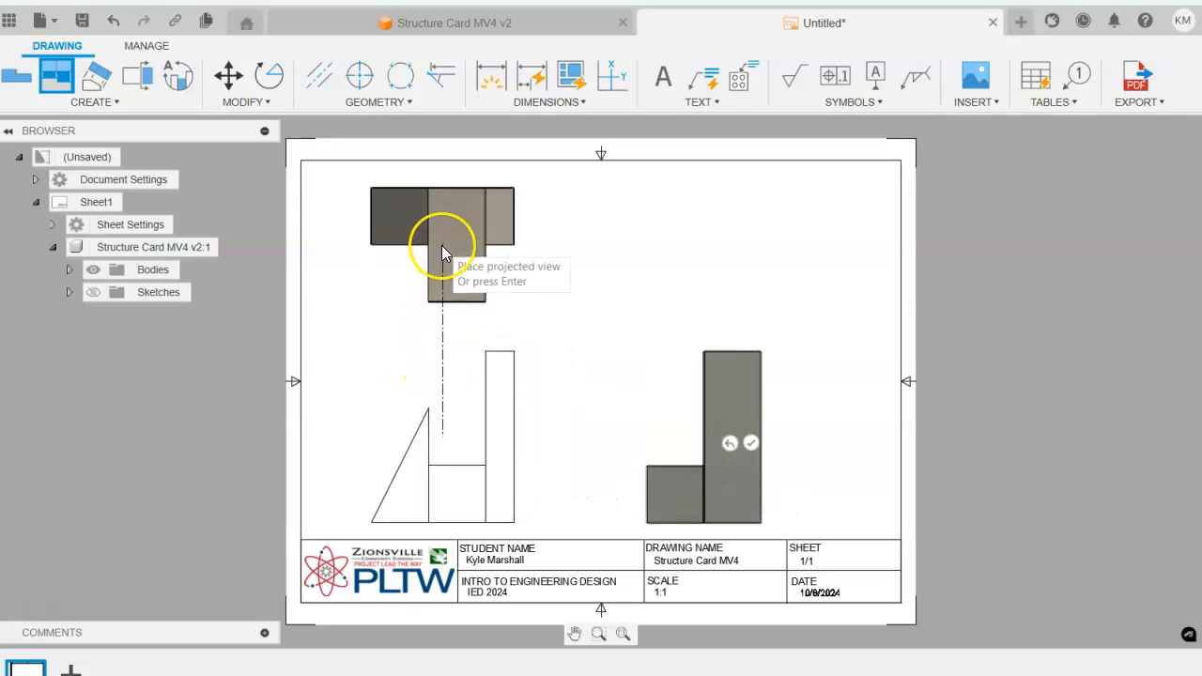
left_click(443, 252)
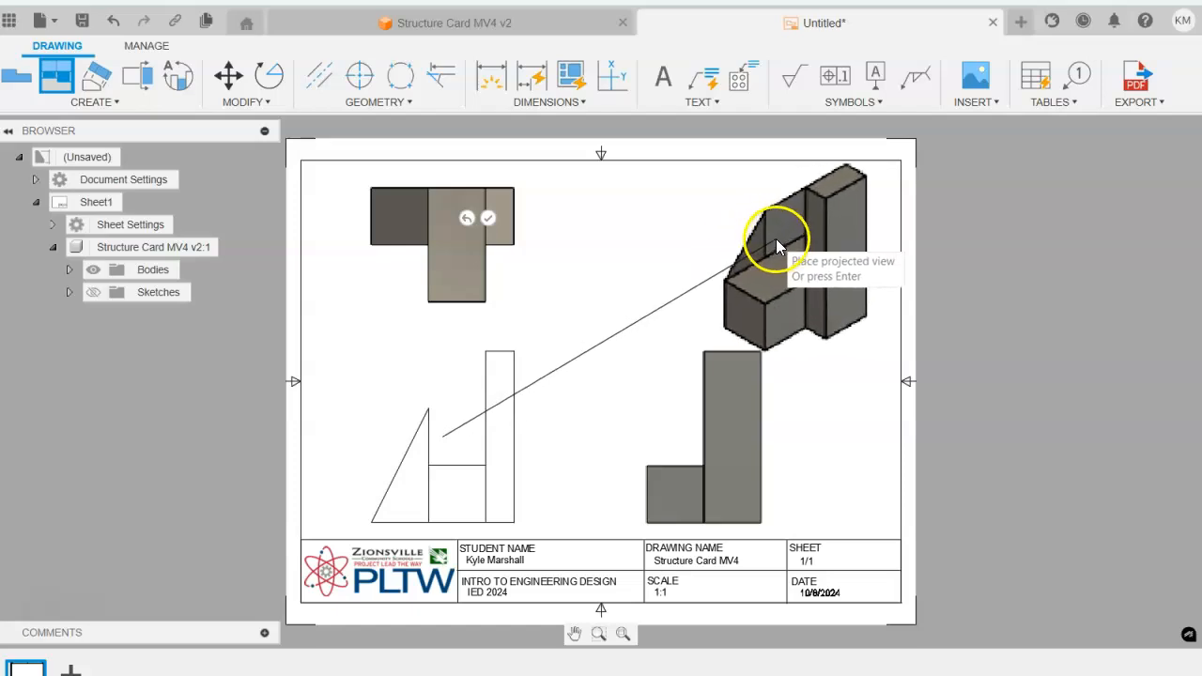
left_click(788, 243)
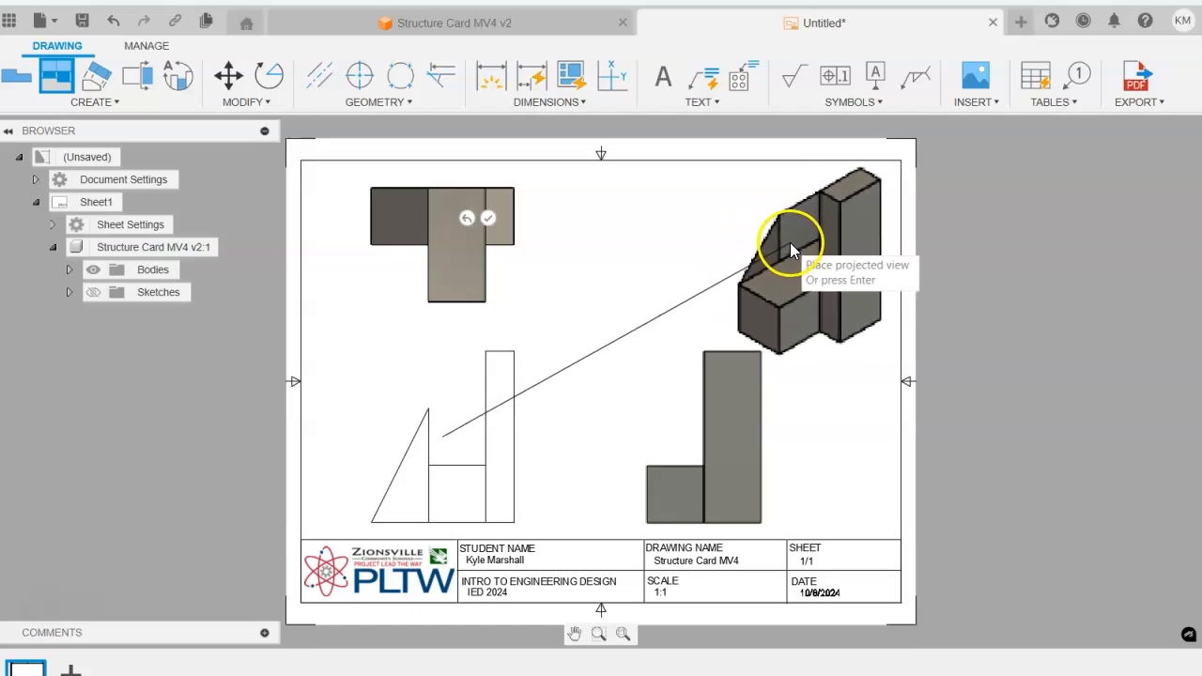
left_click(836, 215)
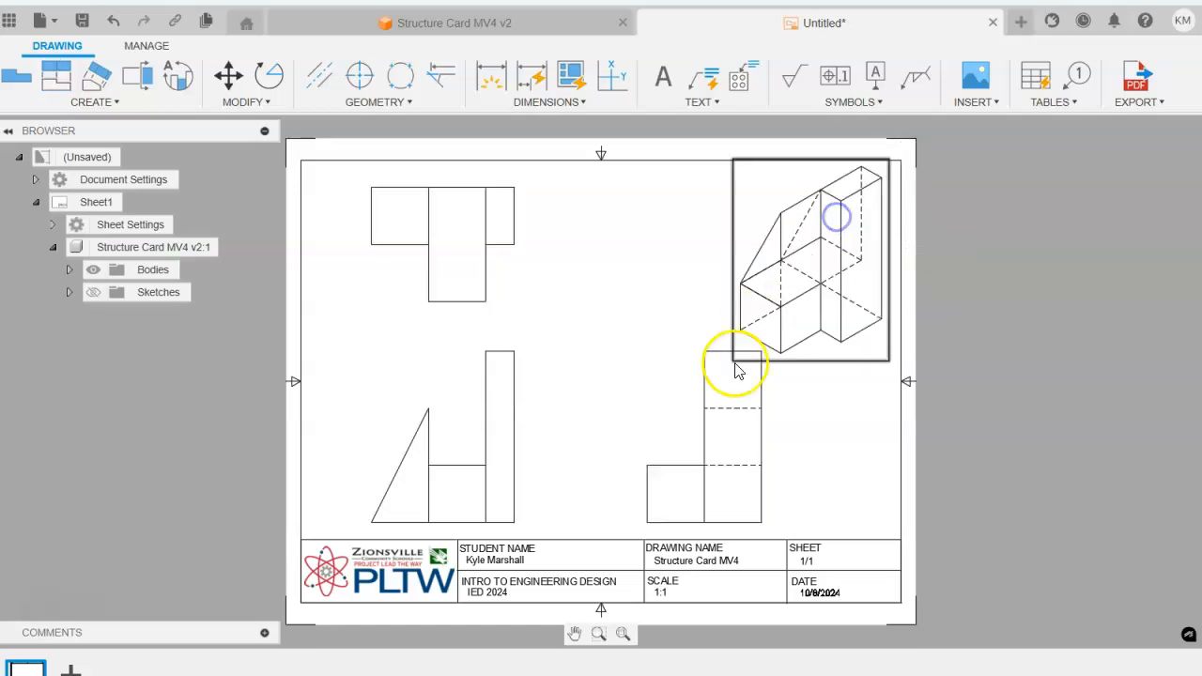
Shift the right-side view and the front view with its aligned top view slightly left on the sheet to adjust the spacing.
left_click_drag(712, 459, 651, 455)
left_click(464, 254)
left_click_drag(682, 409, 679, 438)
left_click_drag(441, 479, 427, 477)
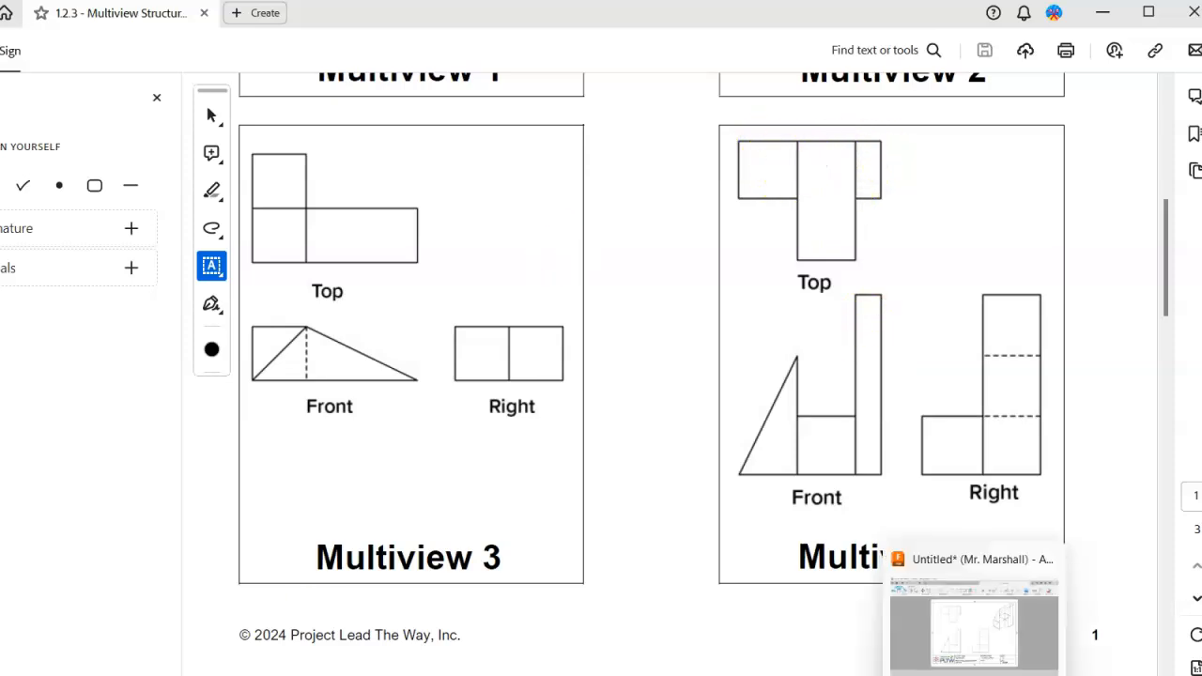
Return from the PDF to the Fusion drawing and set the isometric view's style to shaded.
left_click(1009, 614)
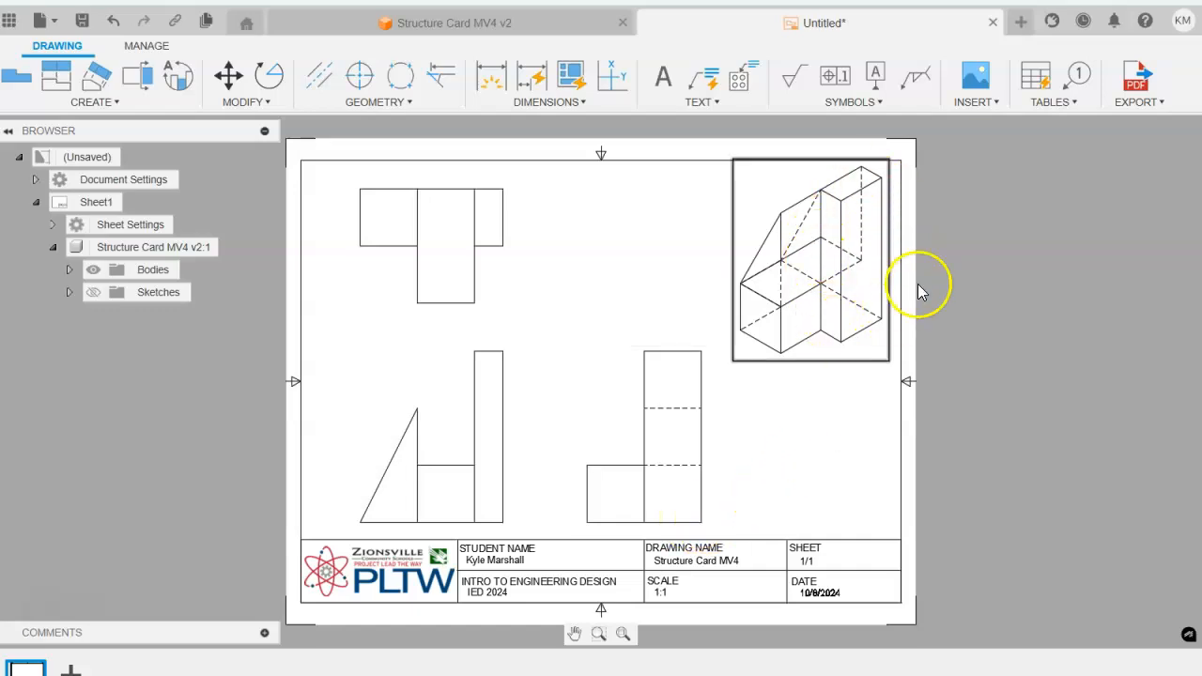
double_click(824, 284)
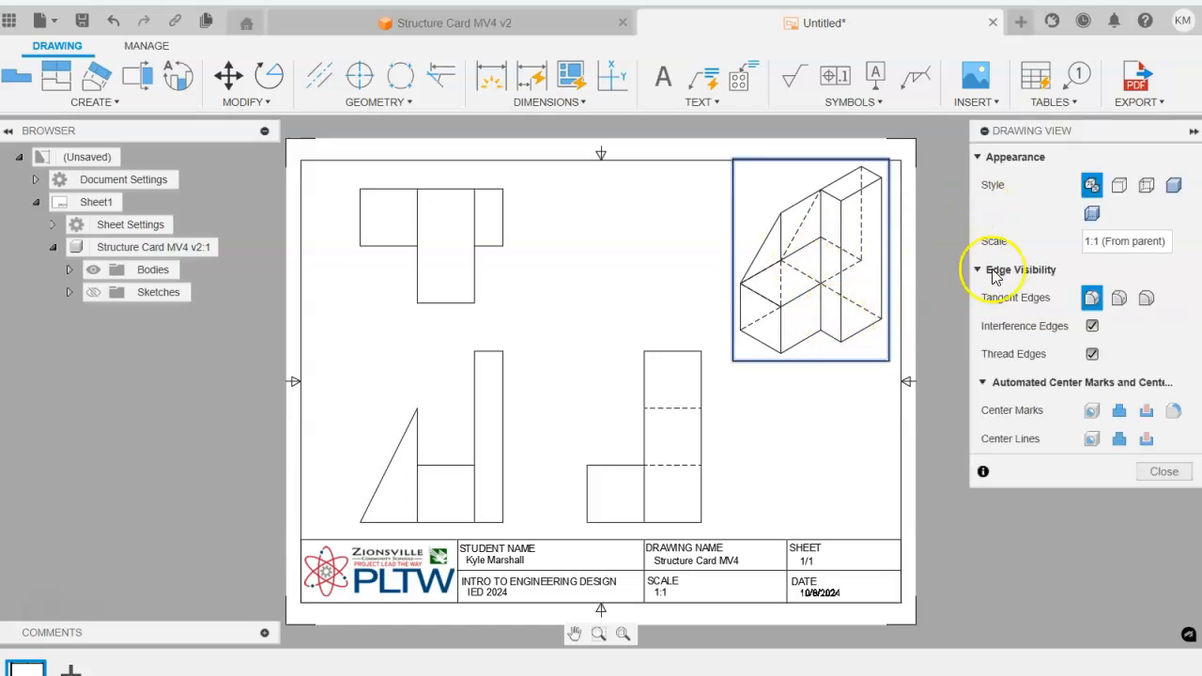
left_click(1174, 187)
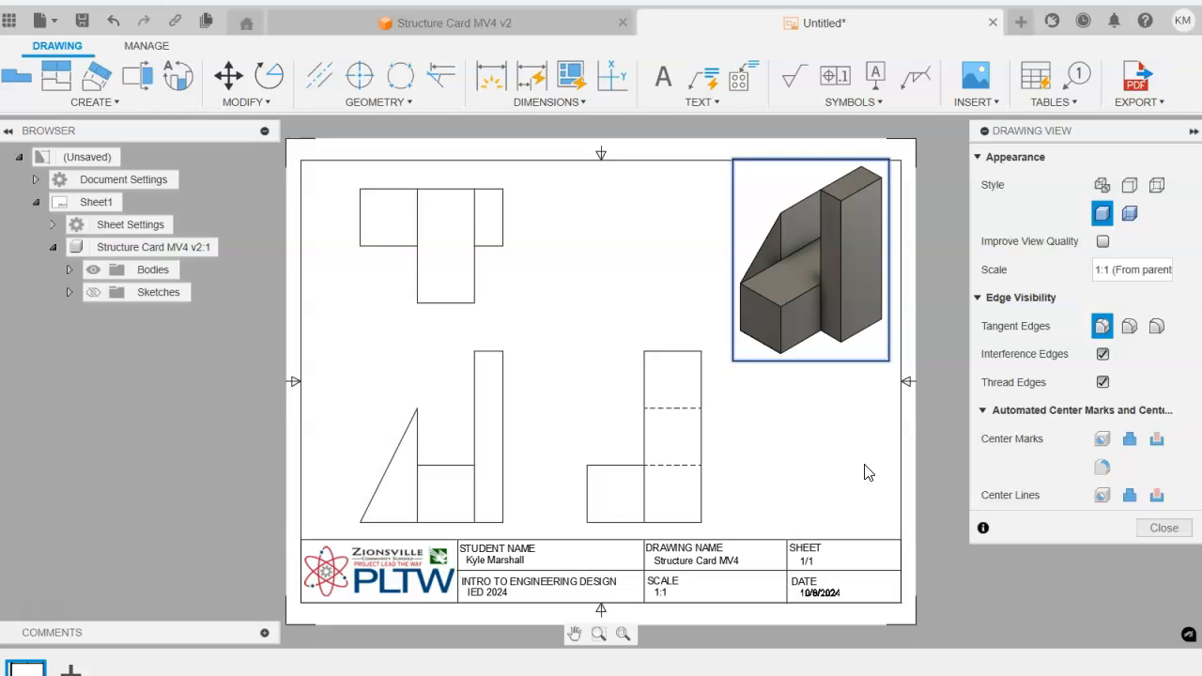
left_click(1159, 528)
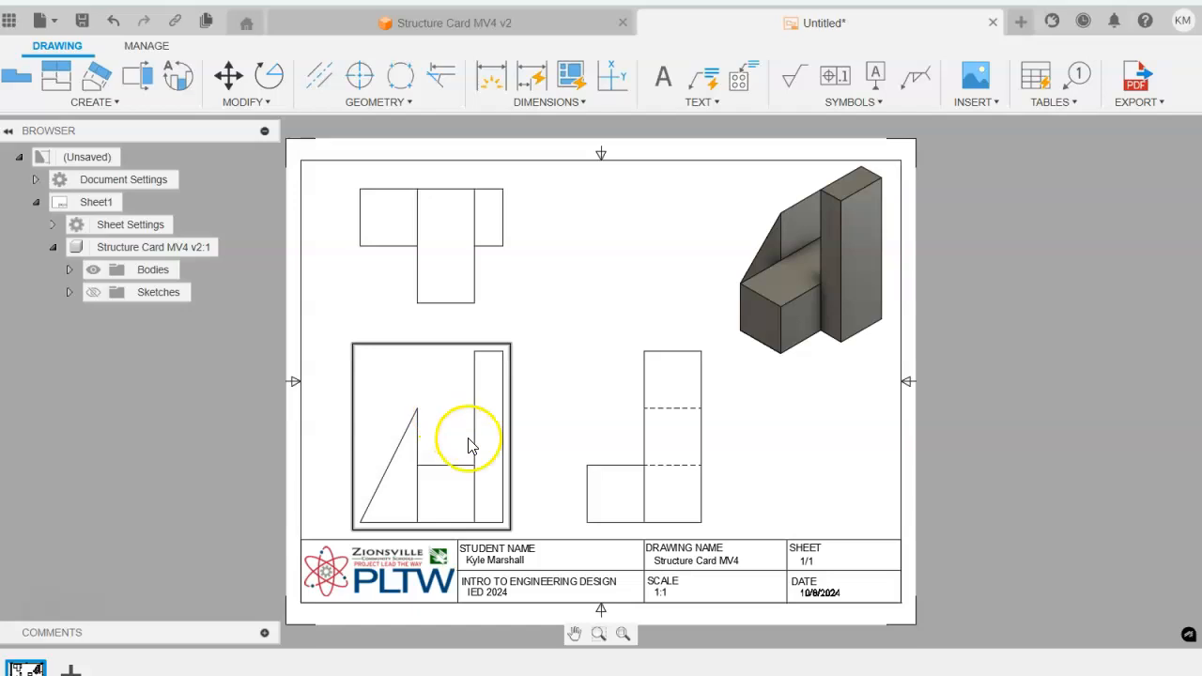
double_click(433, 491)
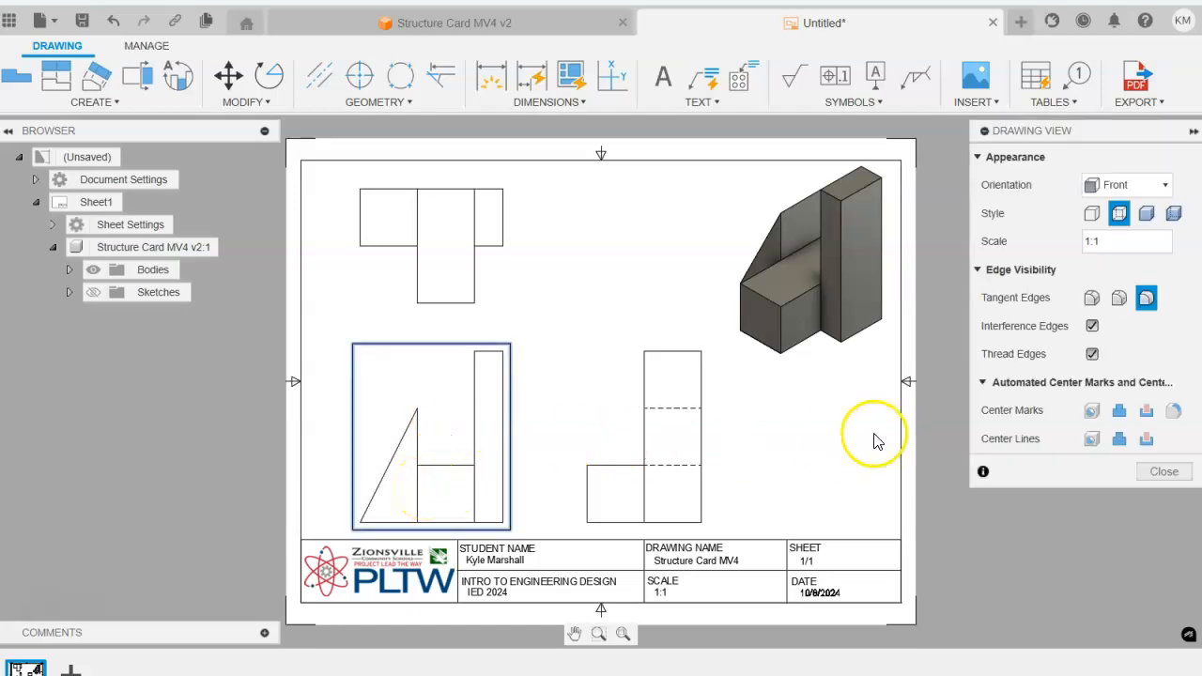
left_click(1164, 471)
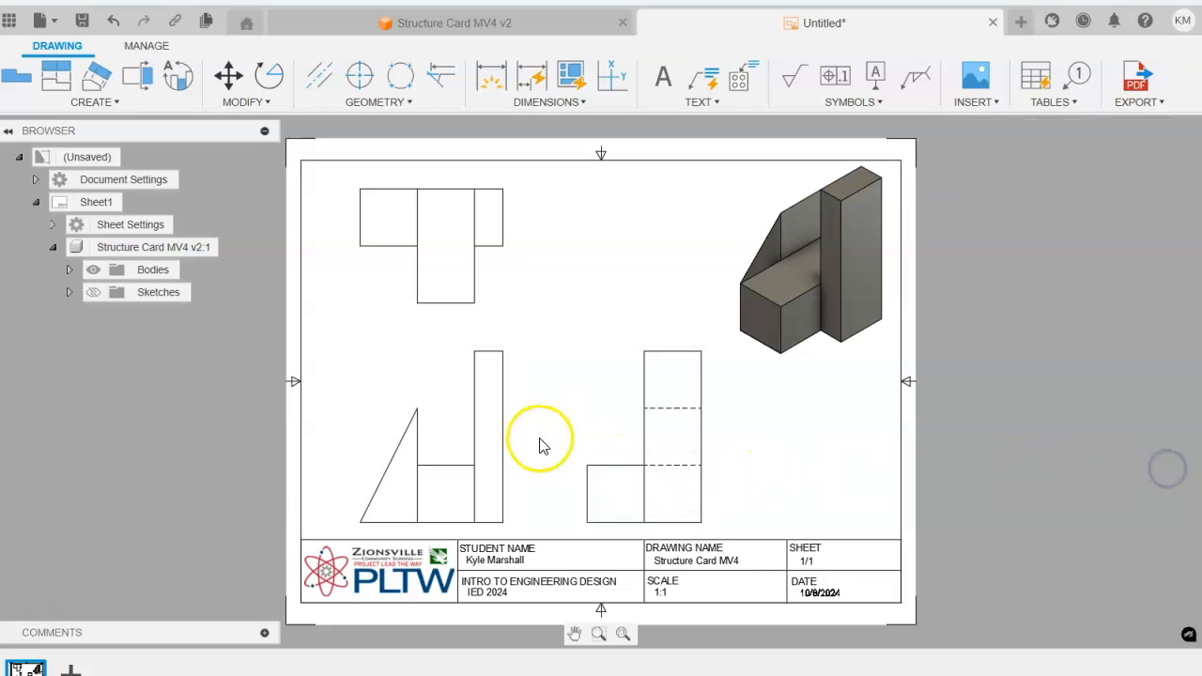
double_click(499, 433)
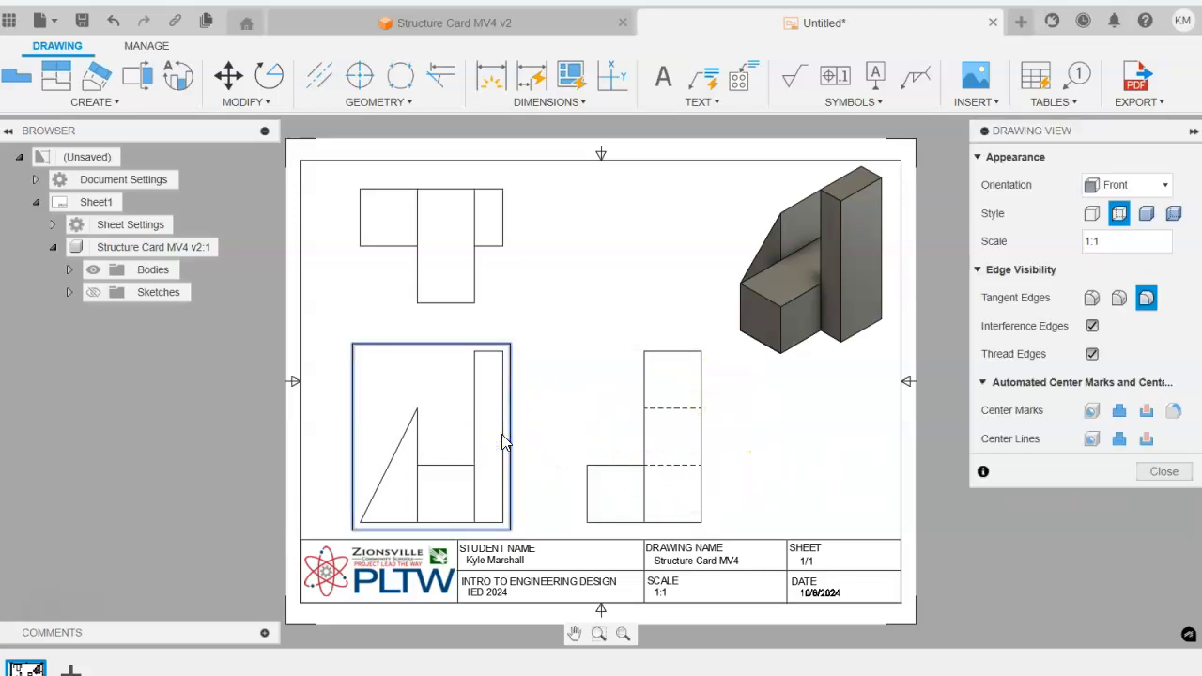
left_click(1184, 474)
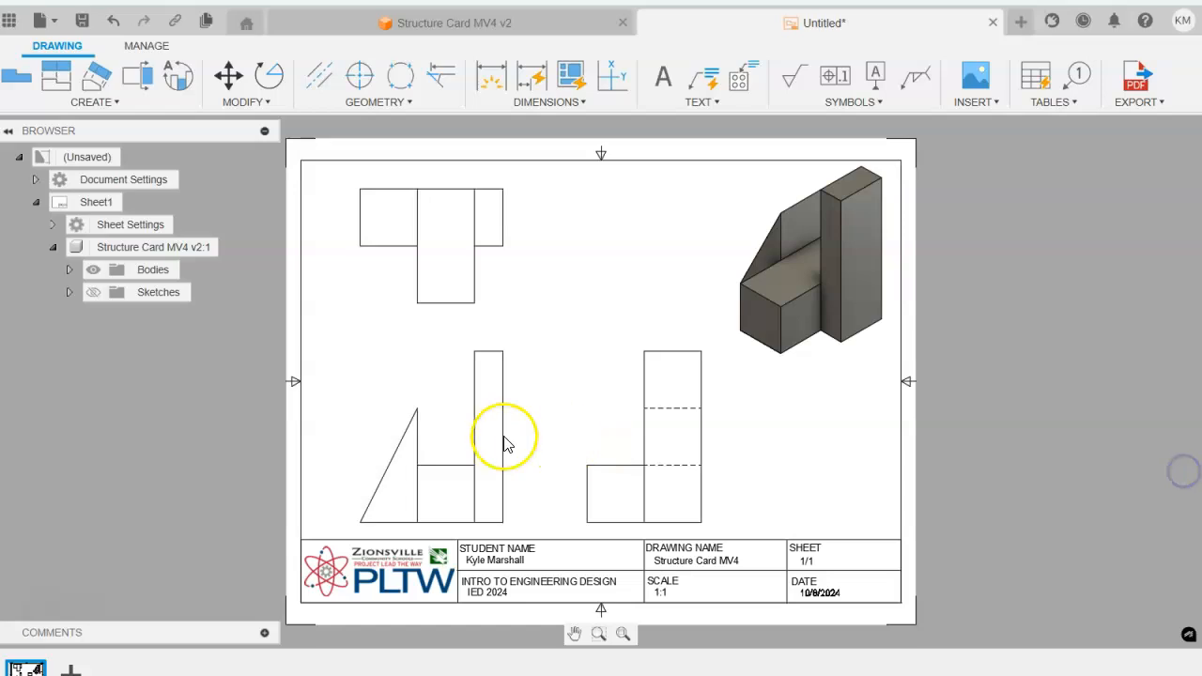
right_click(498, 438)
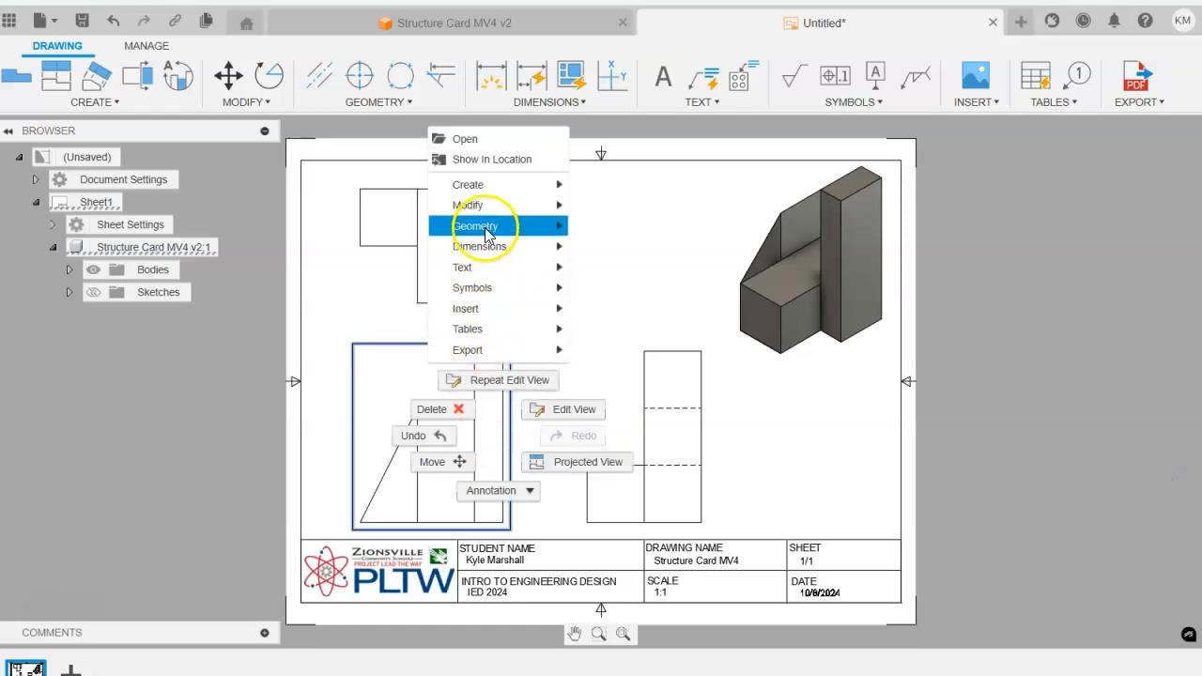
mouse_move(493, 230)
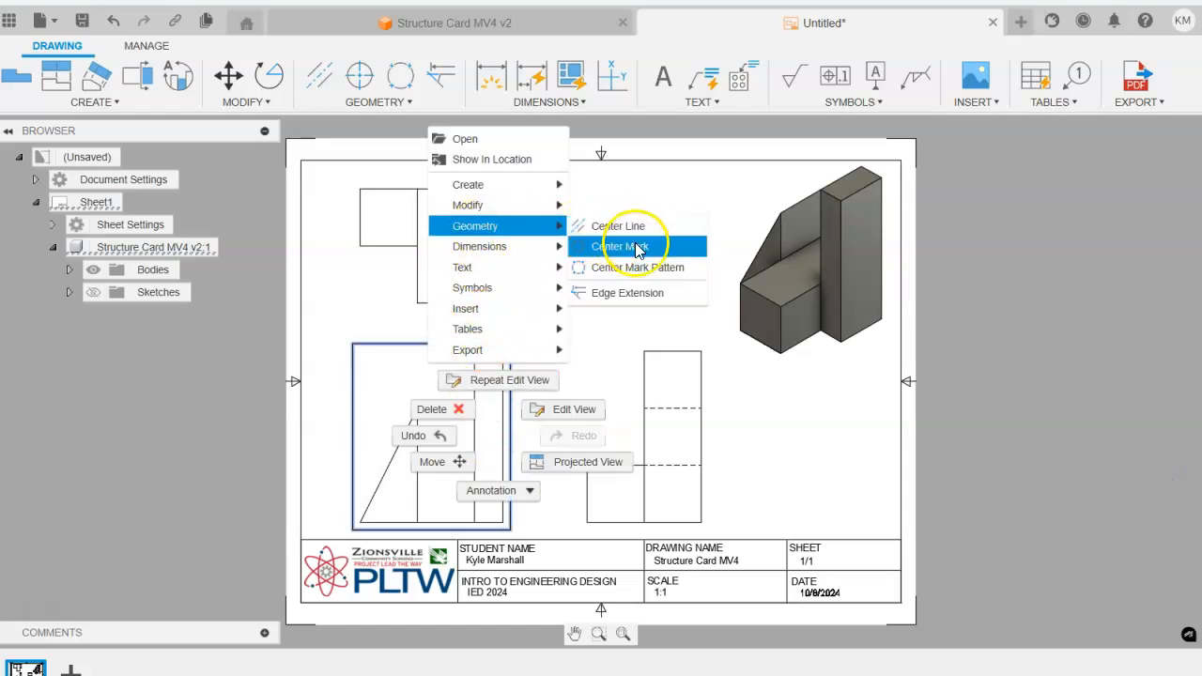
left_click(933, 553)
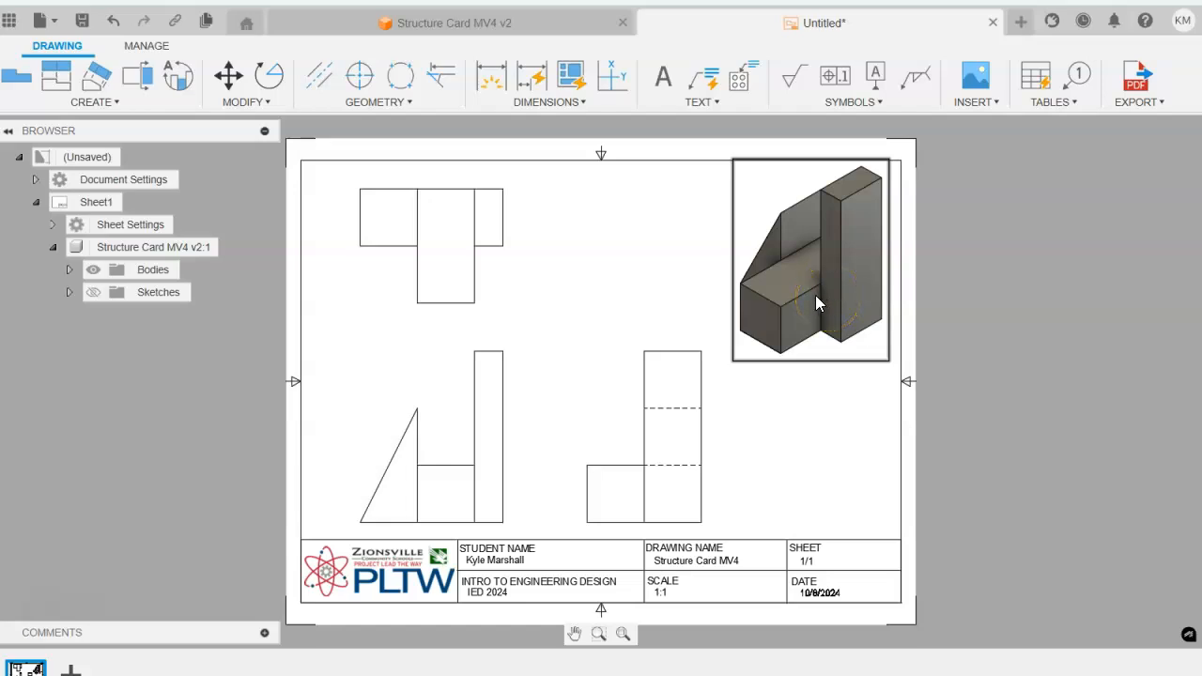
left_click(706, 217)
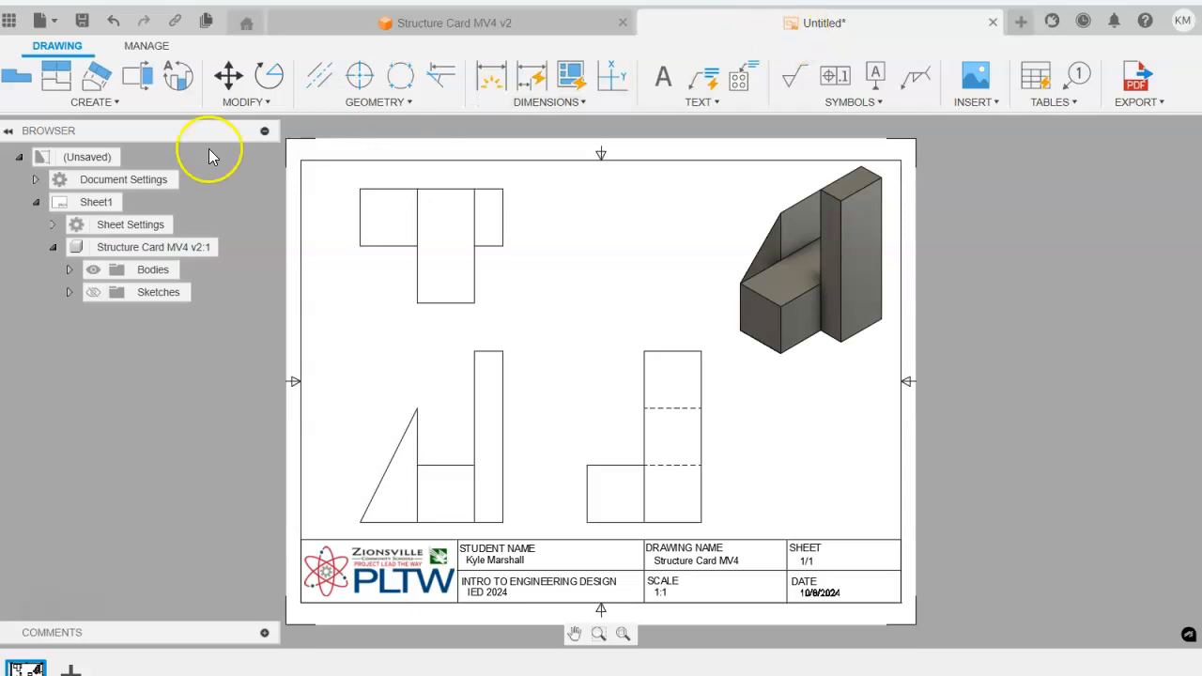
Save the drawing as Structure Card MV4 Drawing in the 1.2.3 Structure Cards folder of the IED 2024 project.
left_click(75, 22)
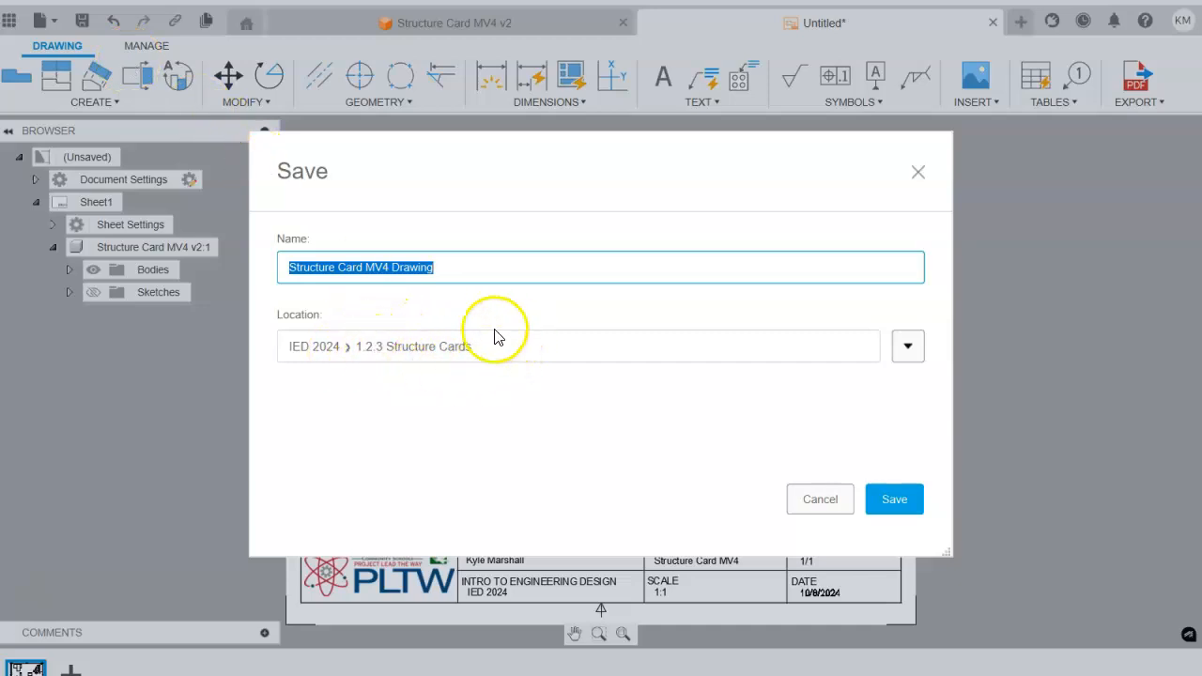
left_click(341, 257)
left_click_drag(432, 267, 250, 318)
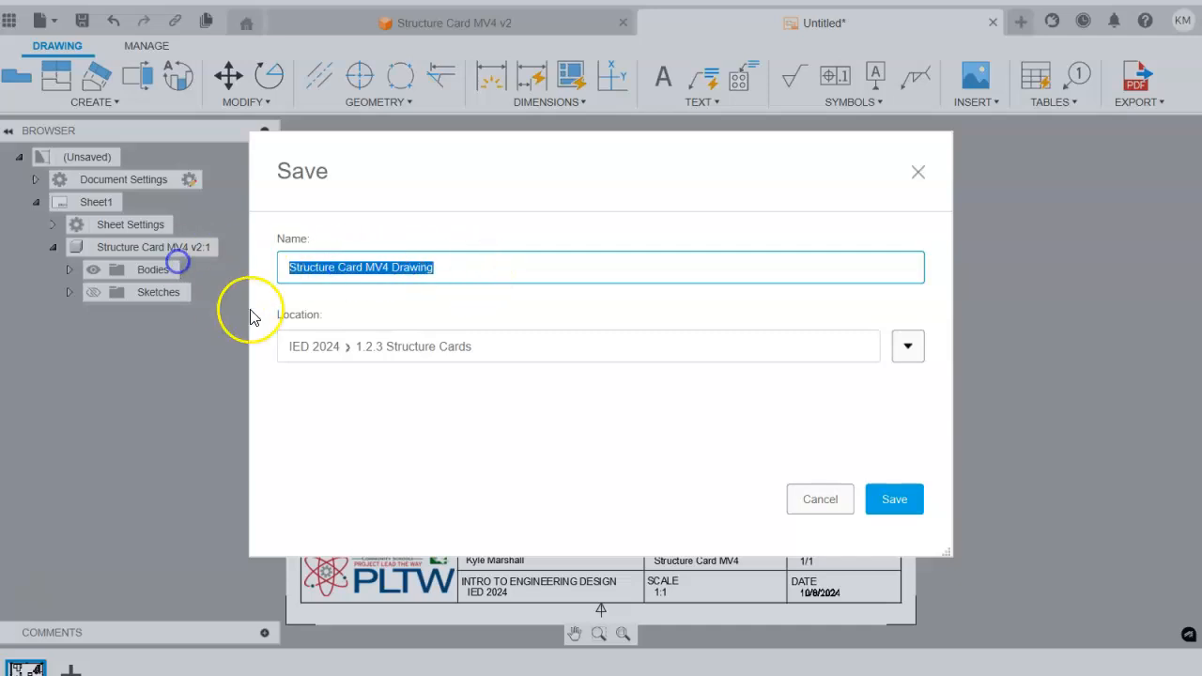
type("S")
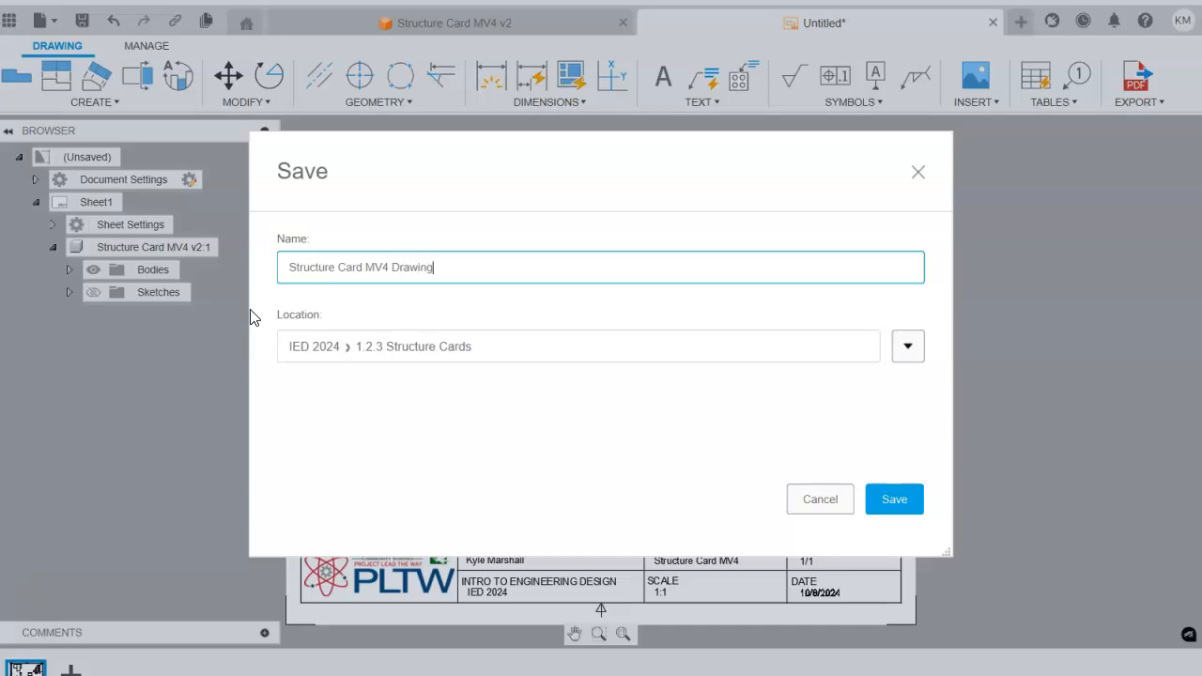
left_click(892, 500)
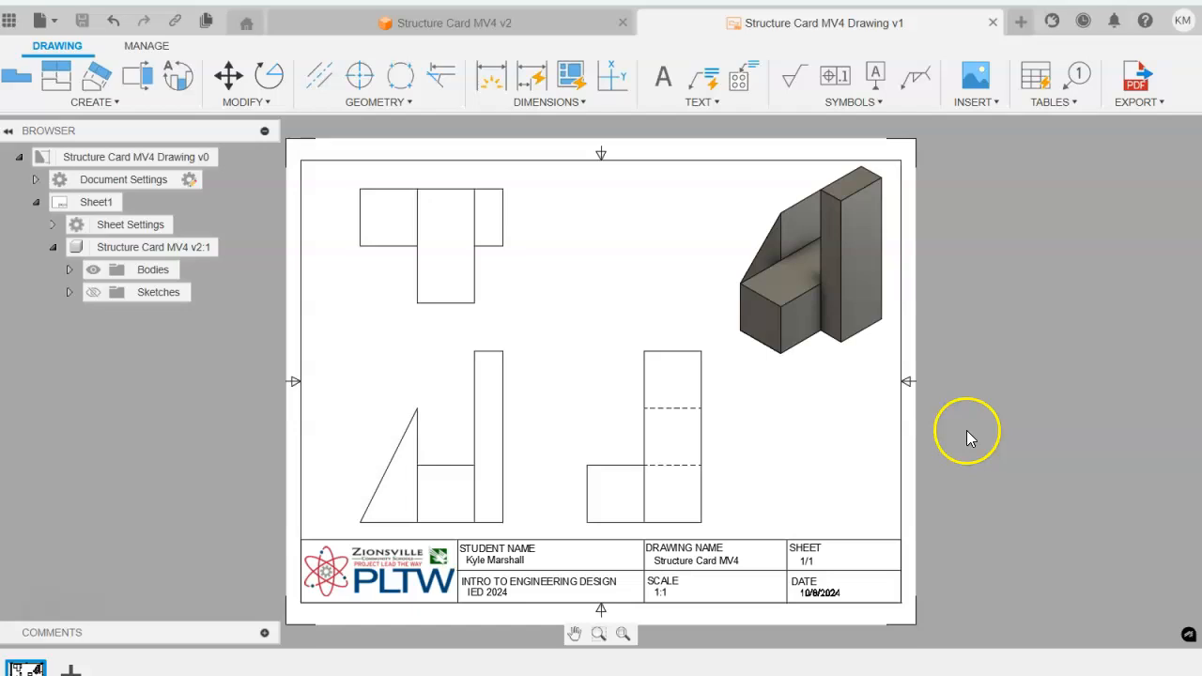
left_click(1141, 99)
left_click(1161, 126)
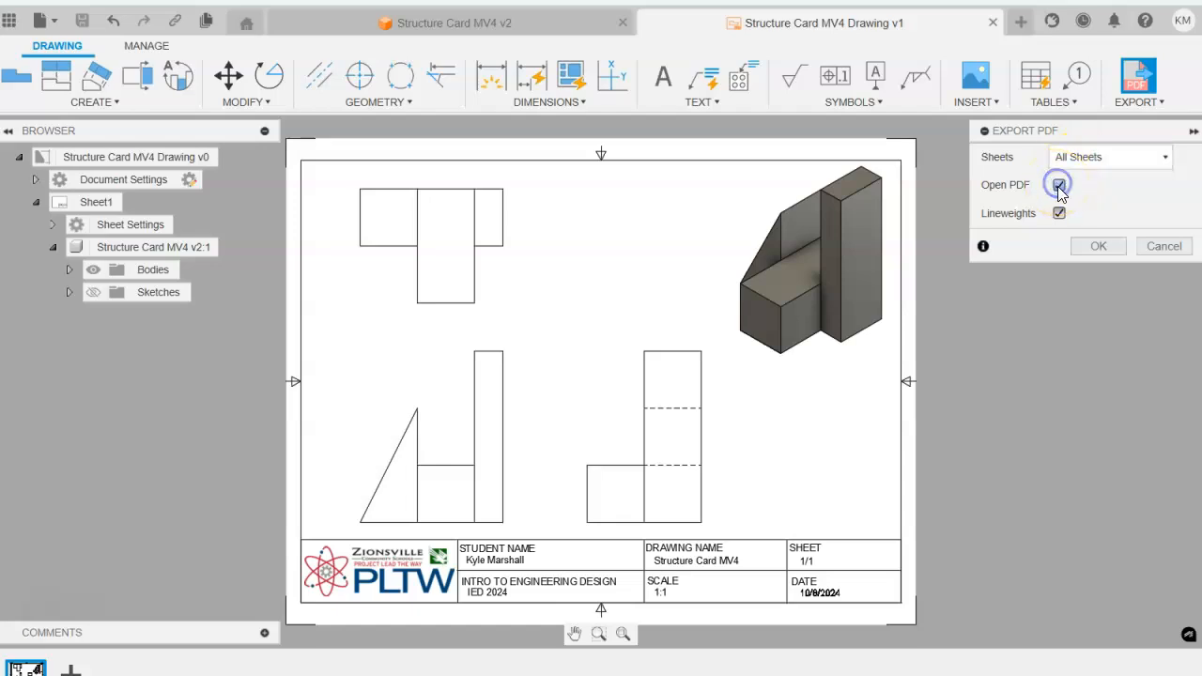
left_click(1098, 246)
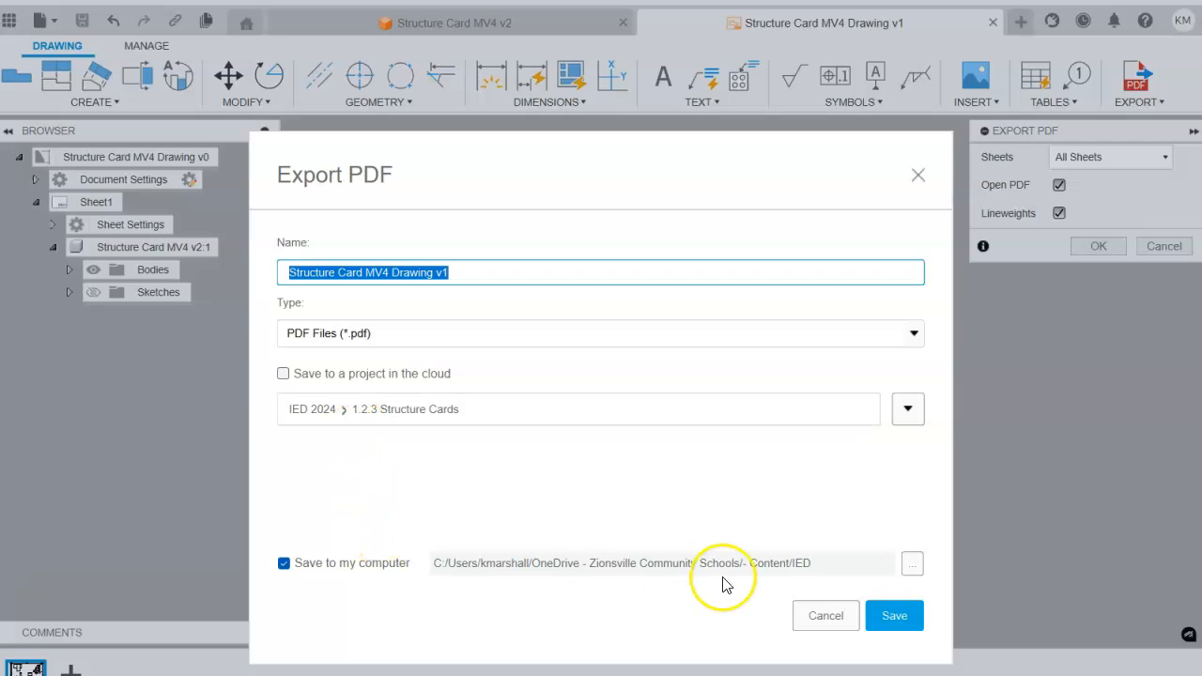
left_click(824, 617)
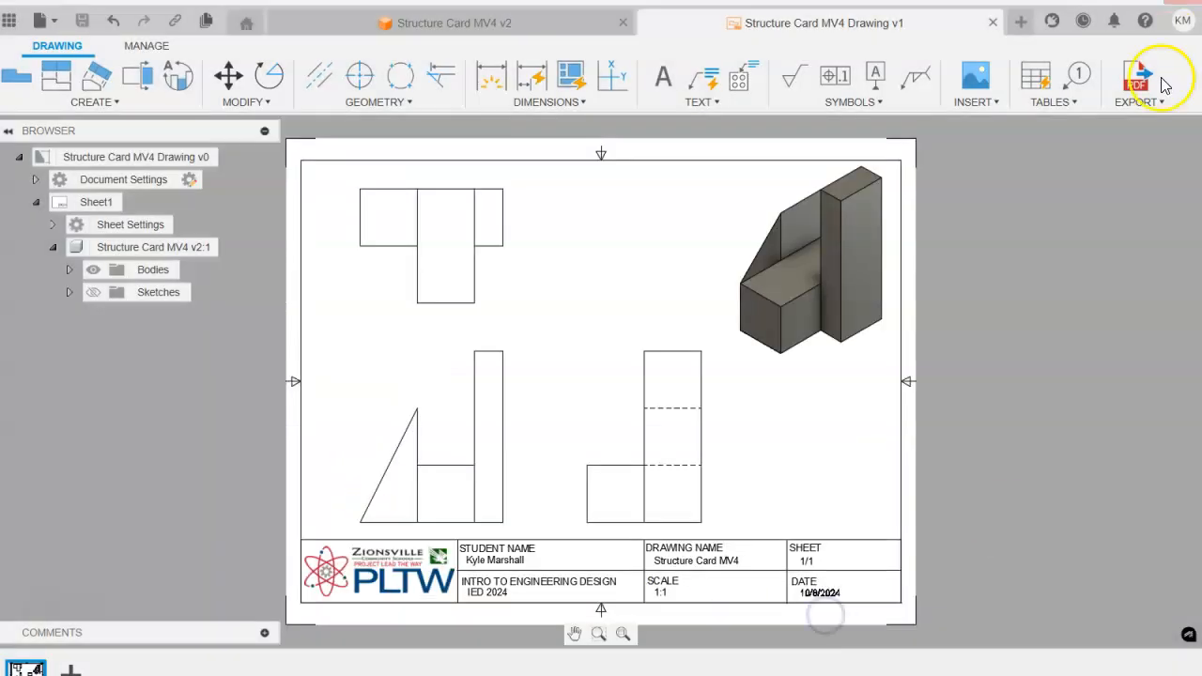
Set up a PDF export of all sheets with Open PDF enabled, review the name and save location options, and cancel the export.
left_click(1146, 102)
left_click(1152, 123)
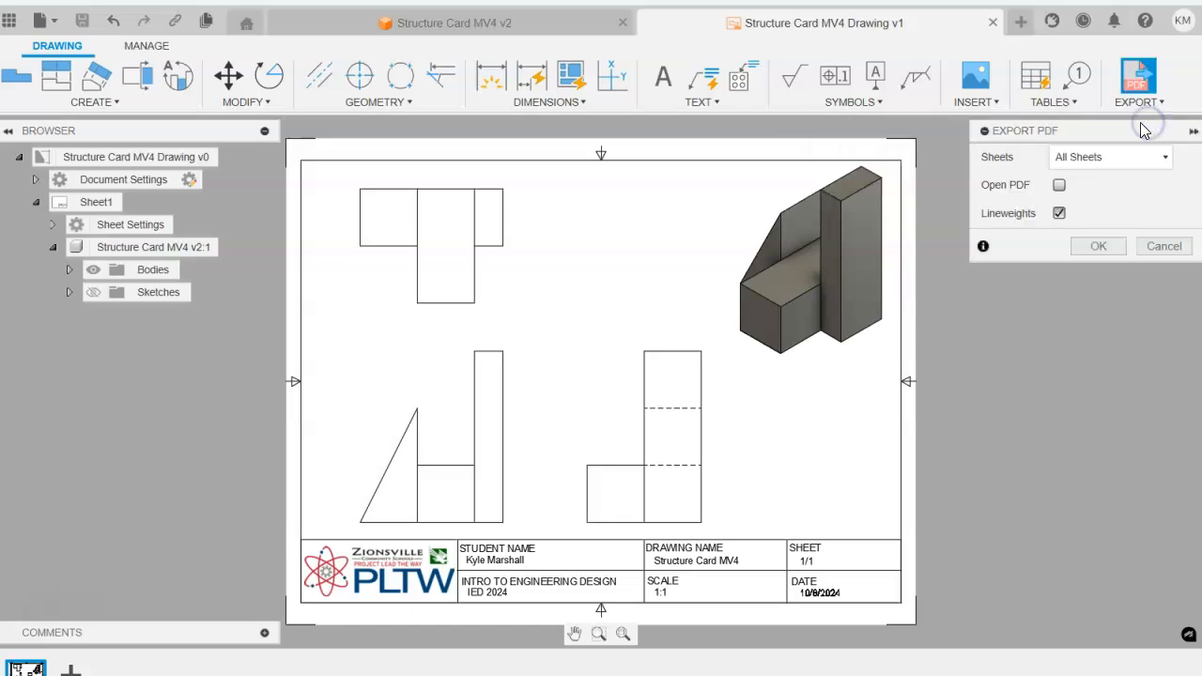
left_click(1058, 185)
left_click(1097, 246)
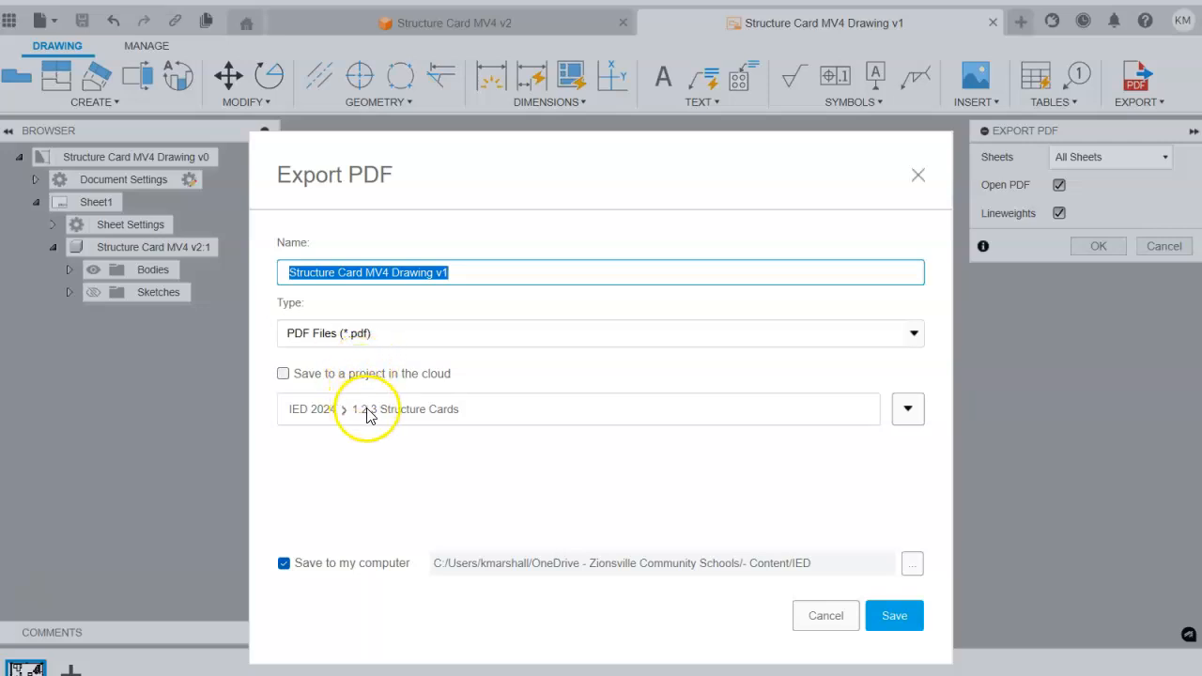
left_click(834, 617)
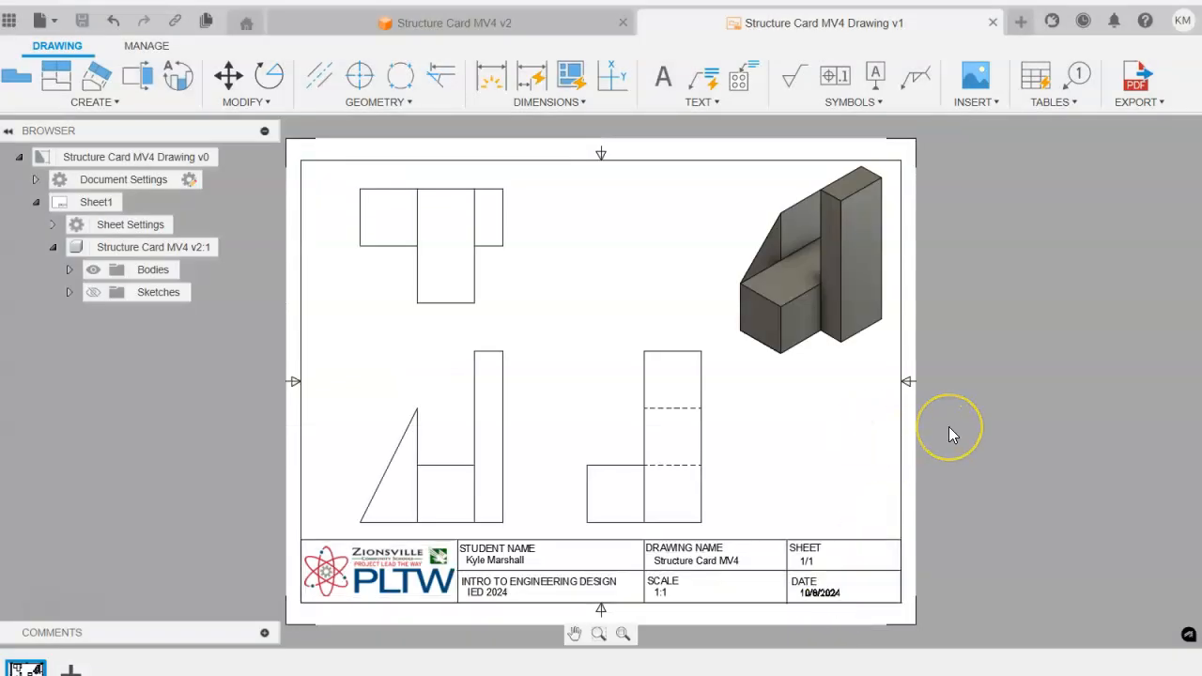